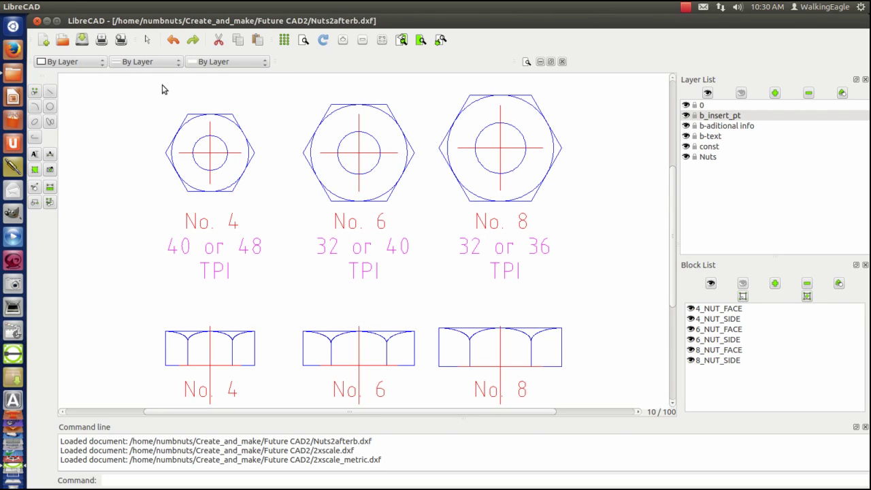
Step: Hide the notes layer in the maximized 2xscale.dxf drawing, then tile the drawings again
left_click(551, 62)
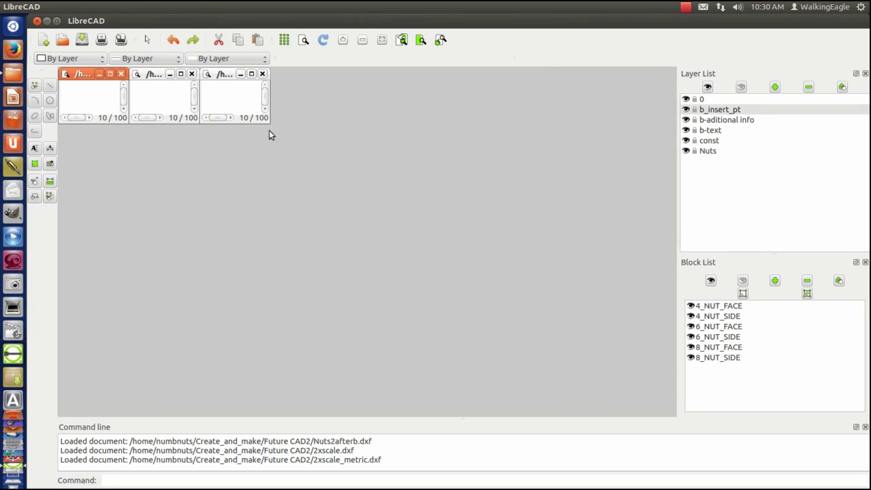
left_click(181, 74)
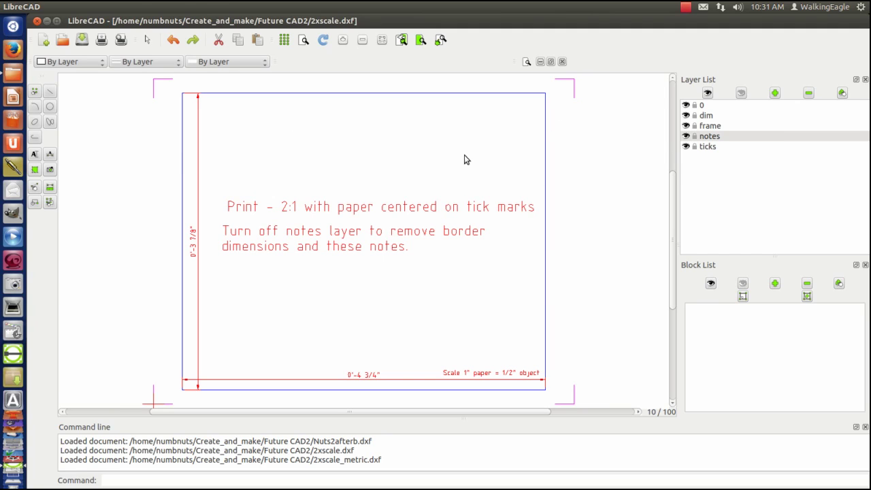
left_click(686, 136)
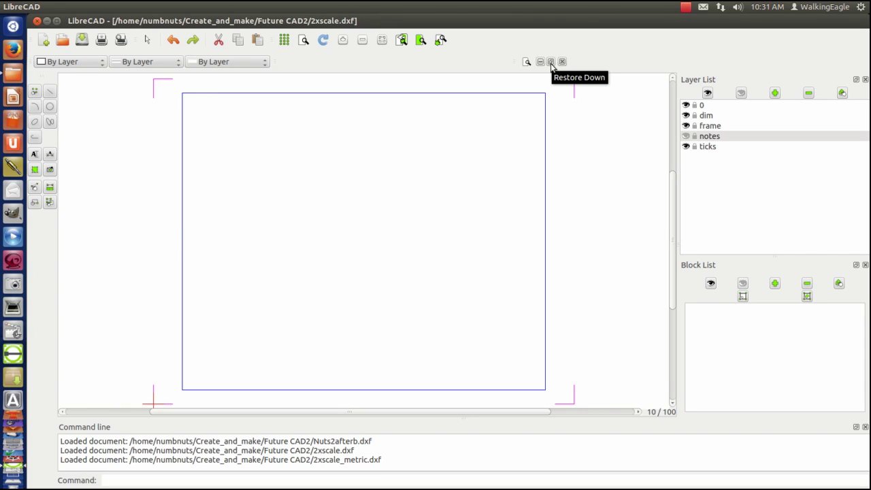
scroll(338, 240, "down", 2)
scroll(339, 240, "down", 1)
scroll(339, 240, "up", 1)
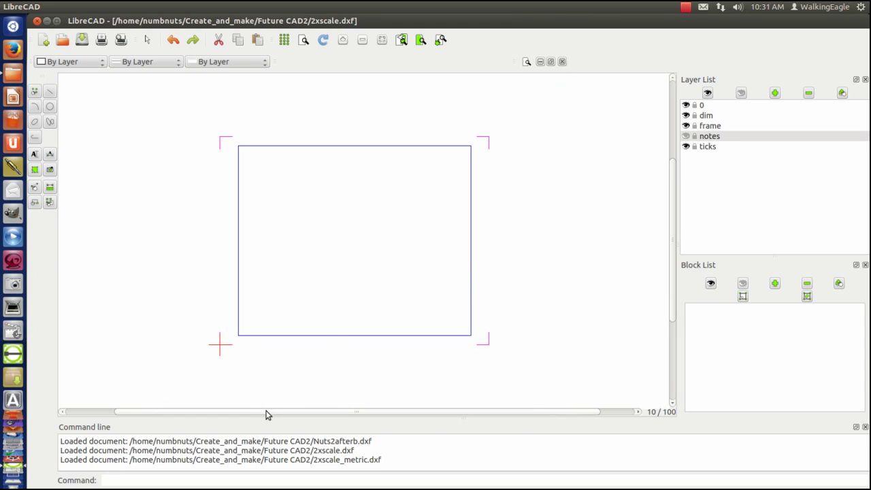
left_click_drag(266, 415, 305, 416)
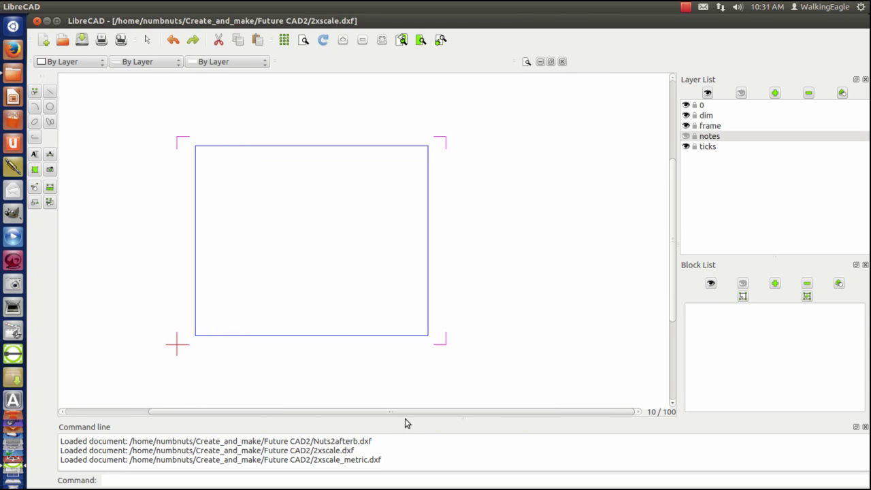
left_click(551, 62)
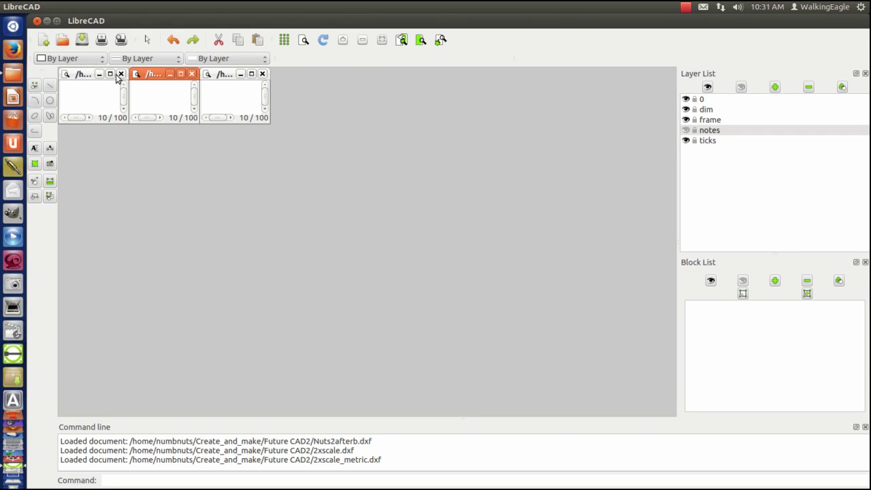
Step: Copy every entity of Nuts2afterb.dxf to the clipboard with a lower-left reference point
left_click(110, 74)
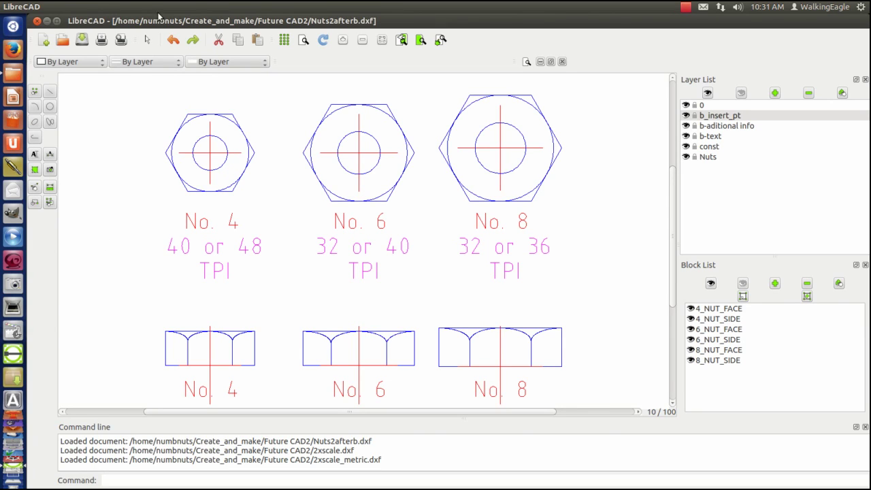
left_click(237, 40)
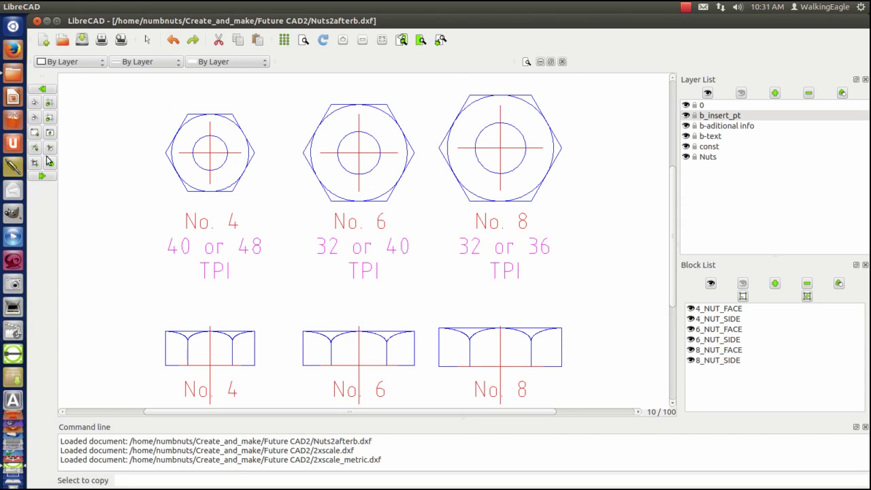
left_click(50, 107)
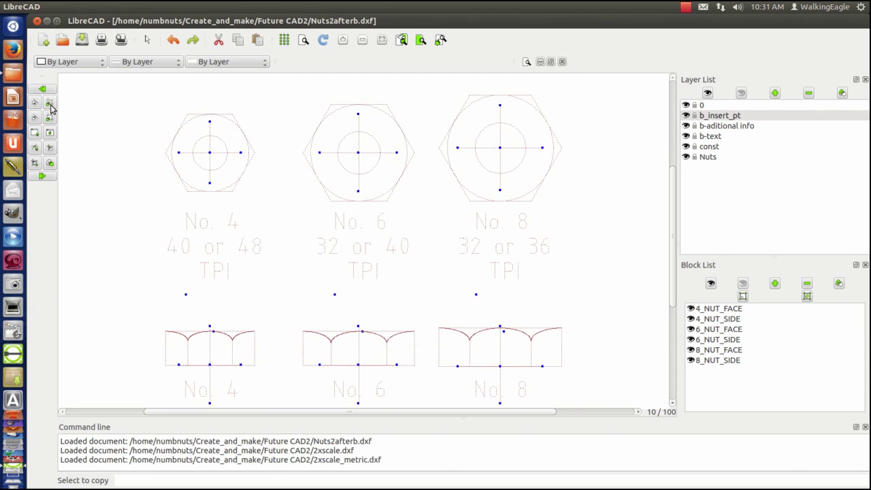
left_click(42, 176)
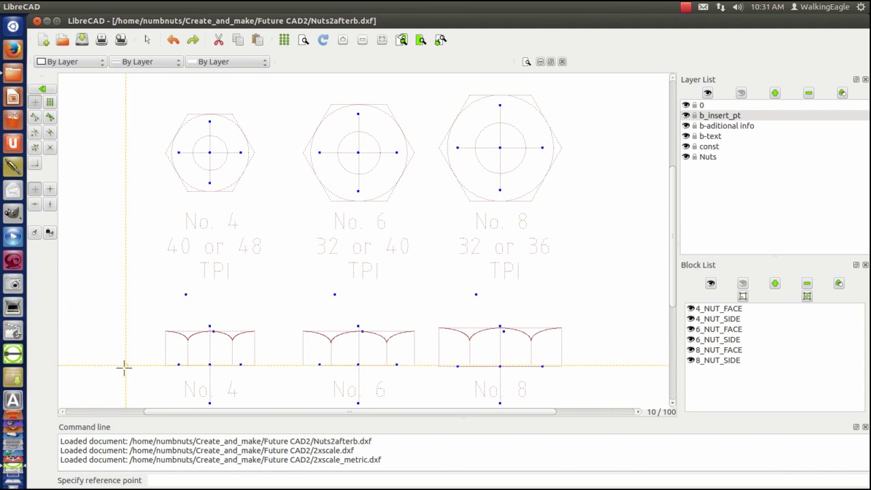
left_click(99, 399)
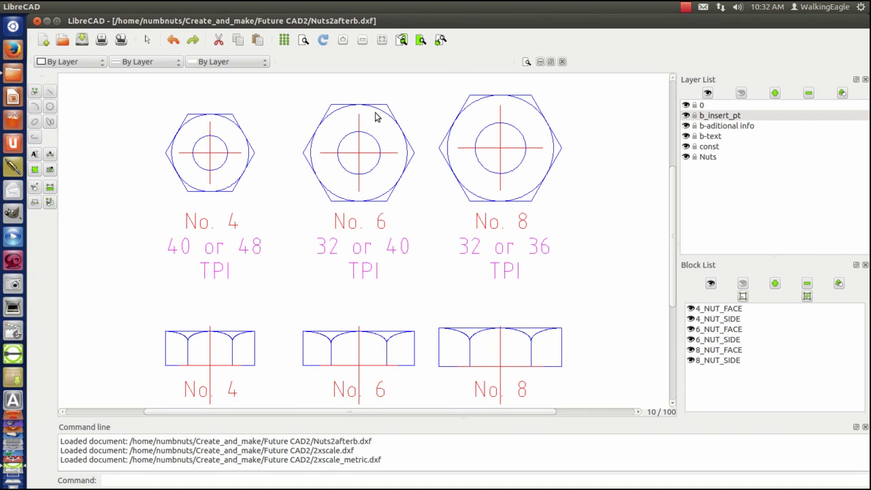
Step: Paste the copied nut drawings into 2xscale.dxf, to the right of its border frame
left_click(551, 61)
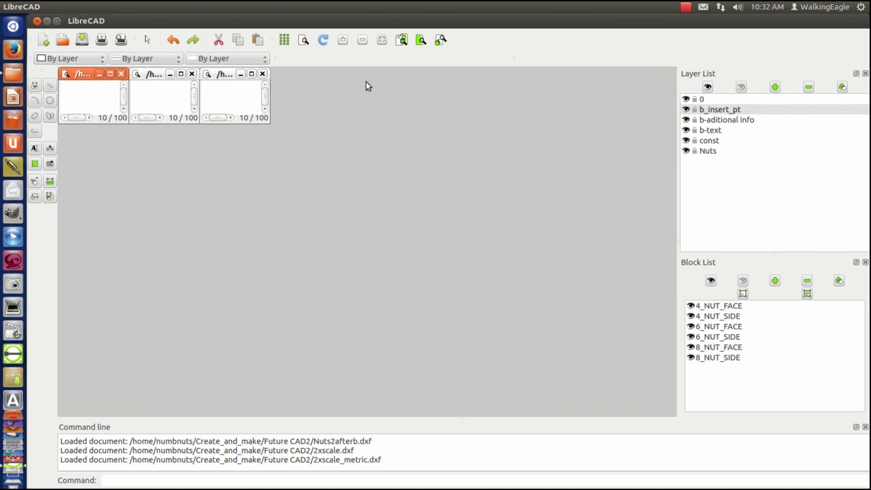
left_click(181, 74)
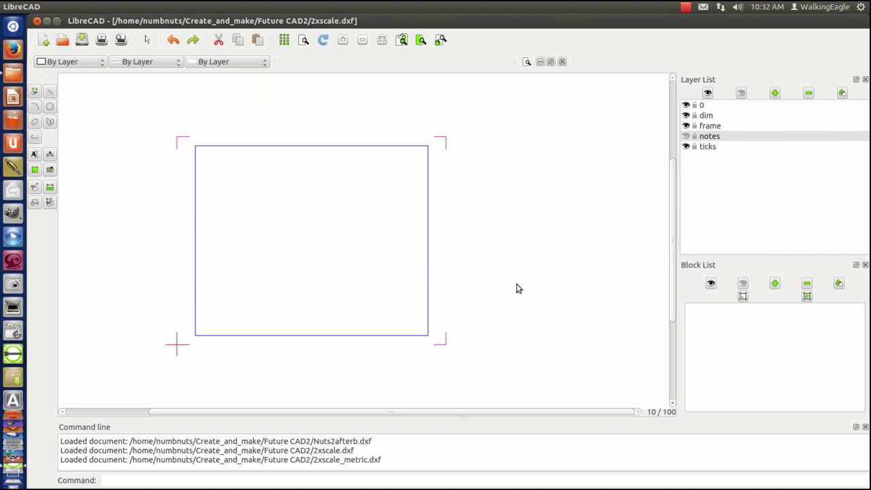
left_click(257, 41)
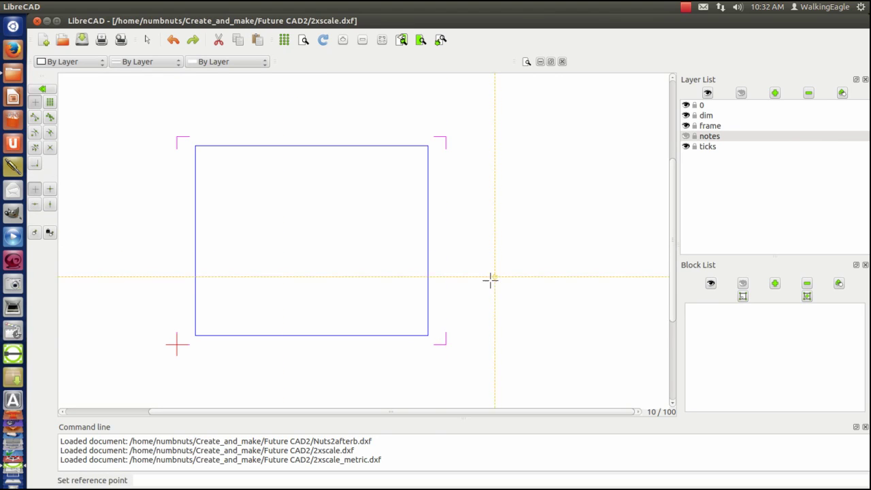
left_click(472, 327)
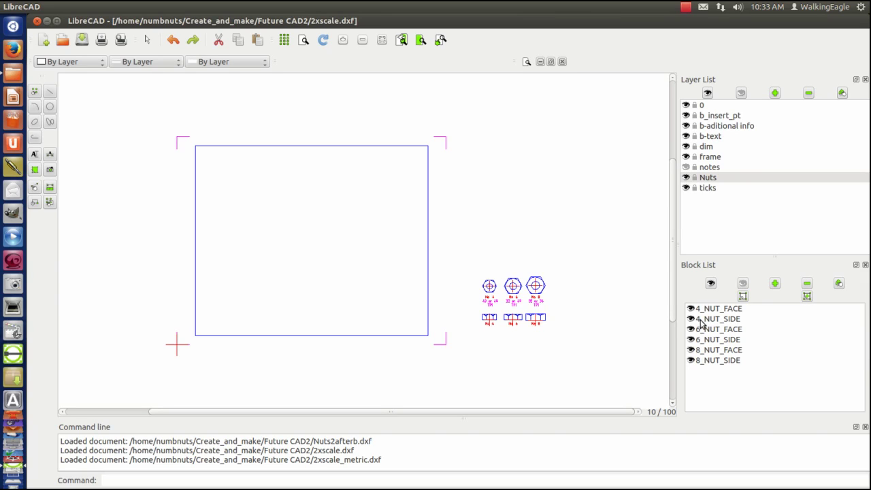
left_click(700, 320)
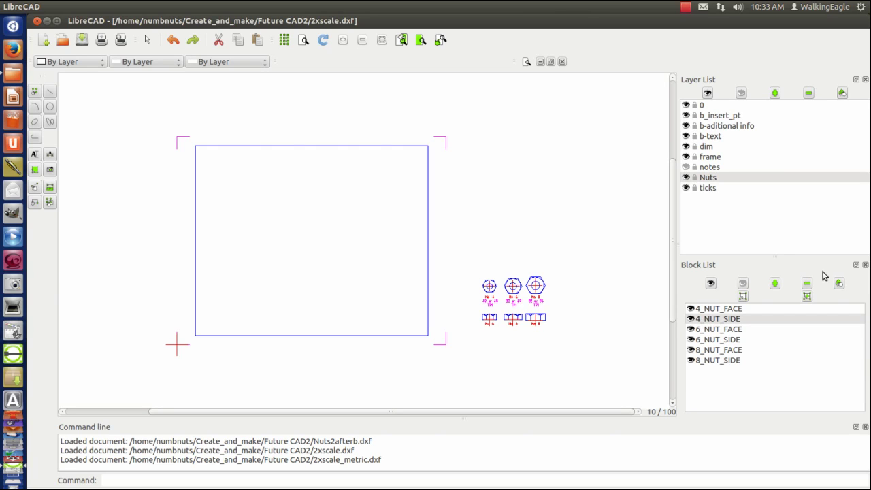
left_click(806, 297)
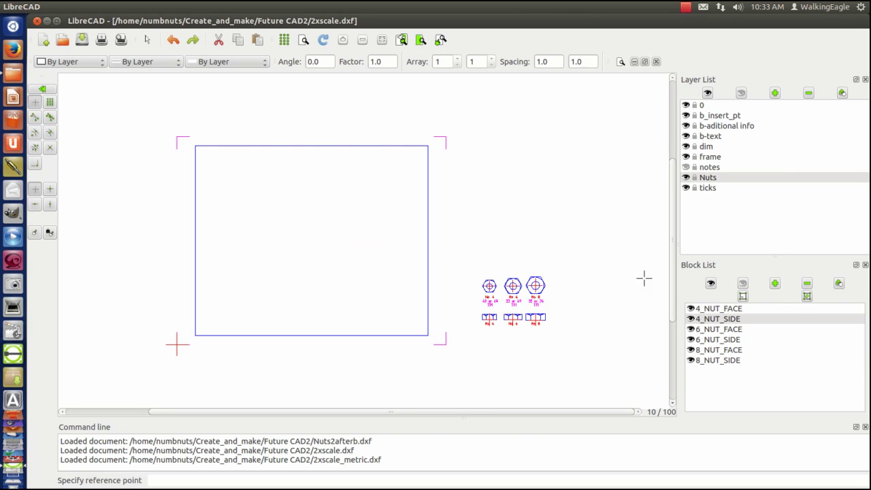
right_click(266, 286)
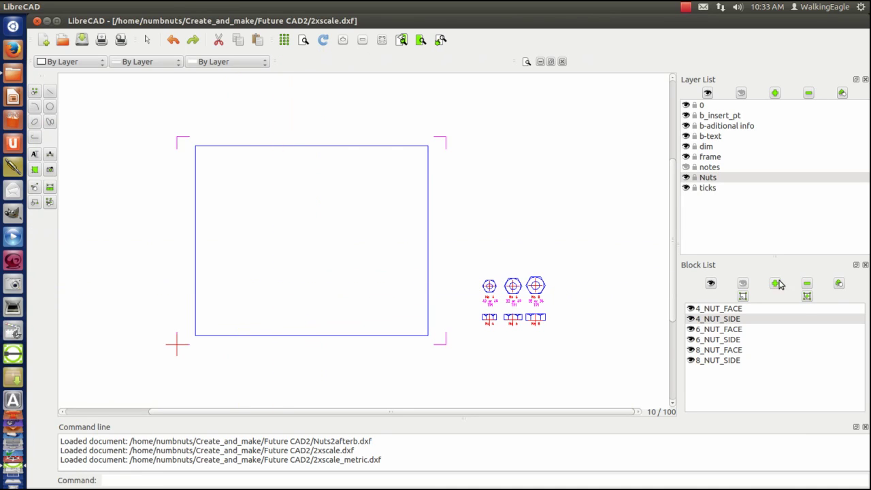
left_click(685, 167)
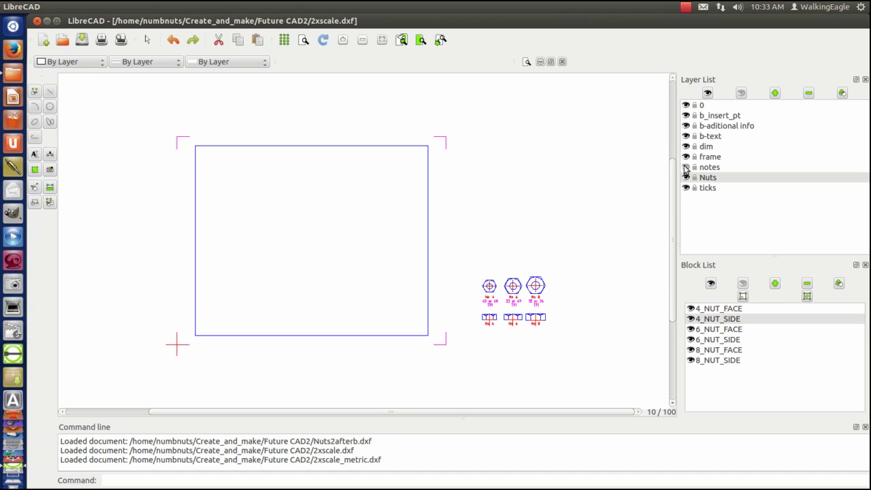
left_click(807, 297)
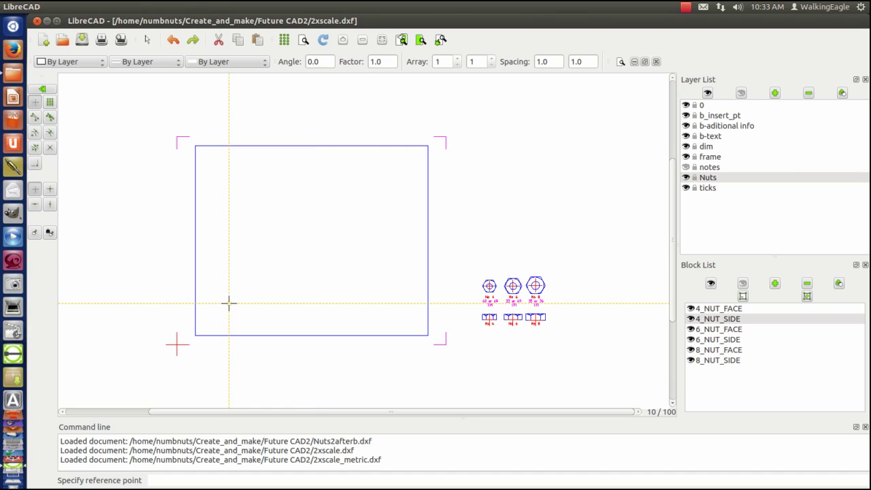
left_click(682, 169)
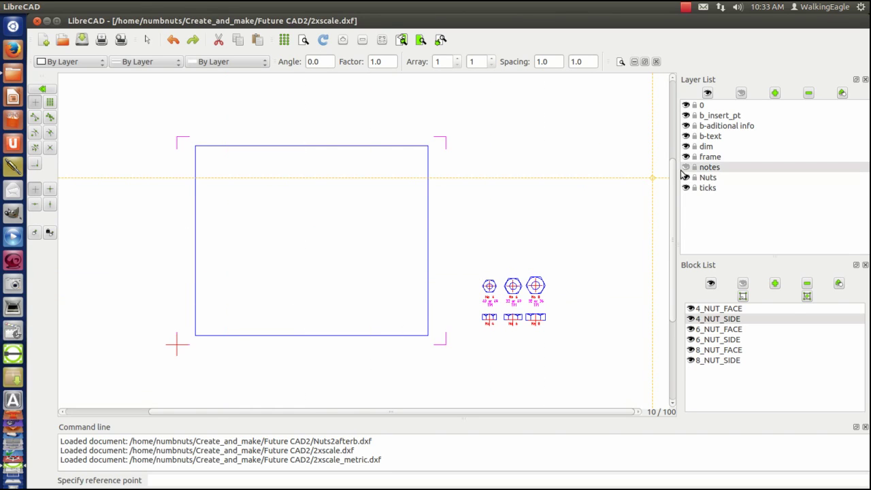
left_click(685, 168)
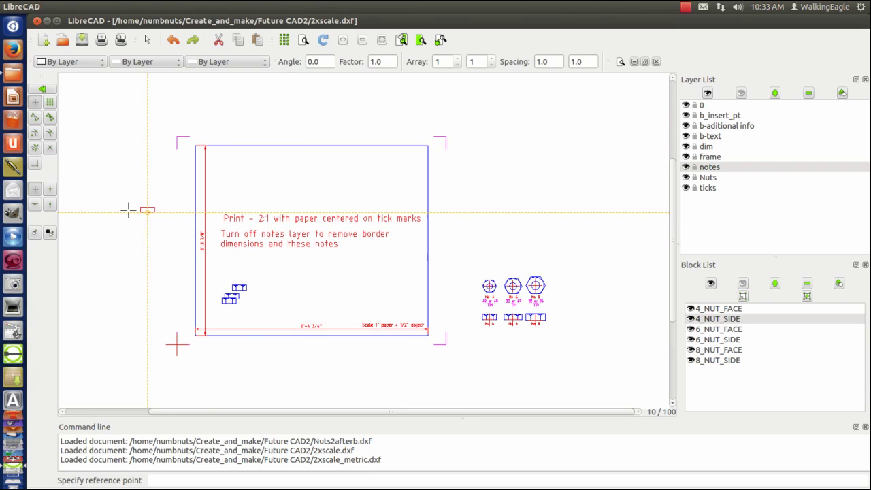
key("Escape")
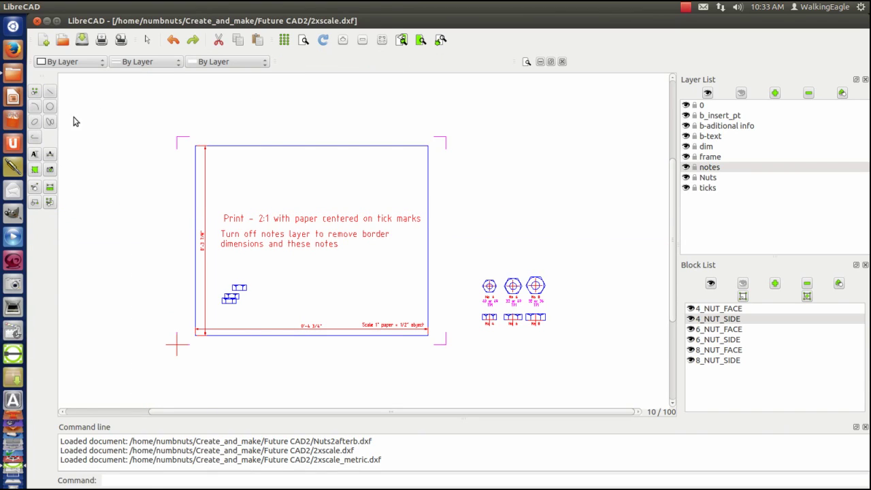
left_click(173, 39)
left_click(174, 40)
left_click(174, 40)
Step: Hide the notes layer and make Nuts the active layer
left_click(686, 168)
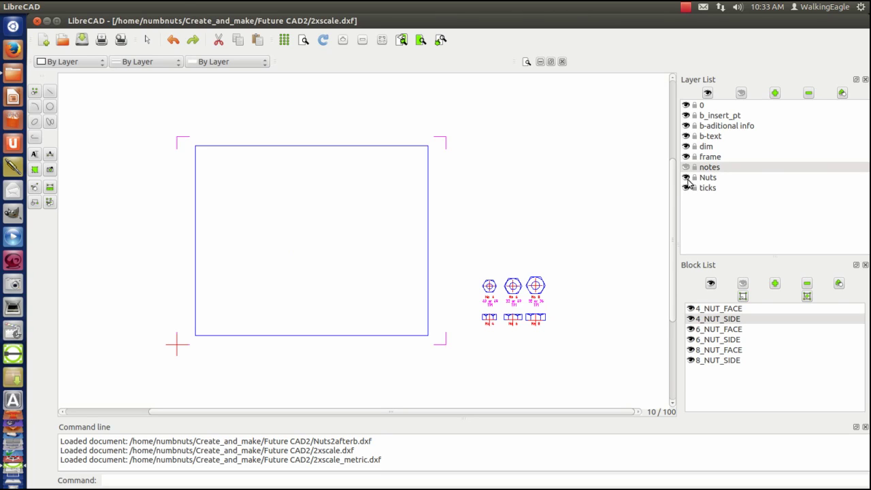
left_click(686, 178)
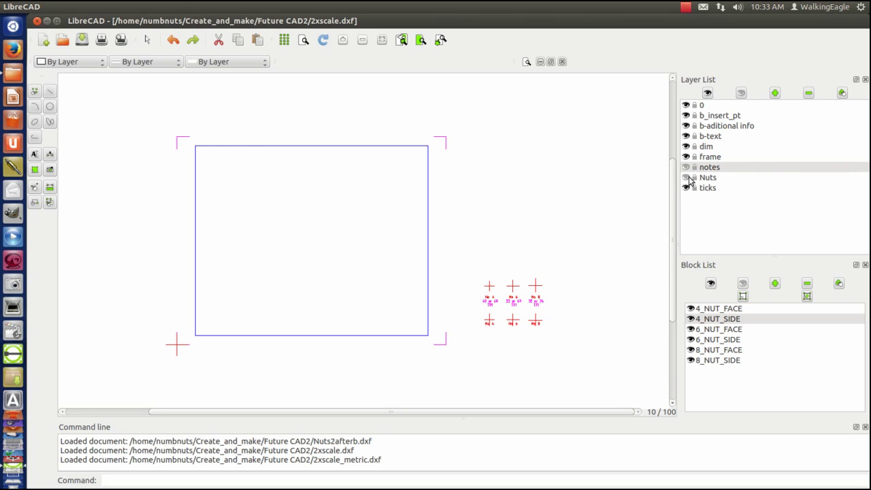
left_click(686, 177)
left_click(707, 178)
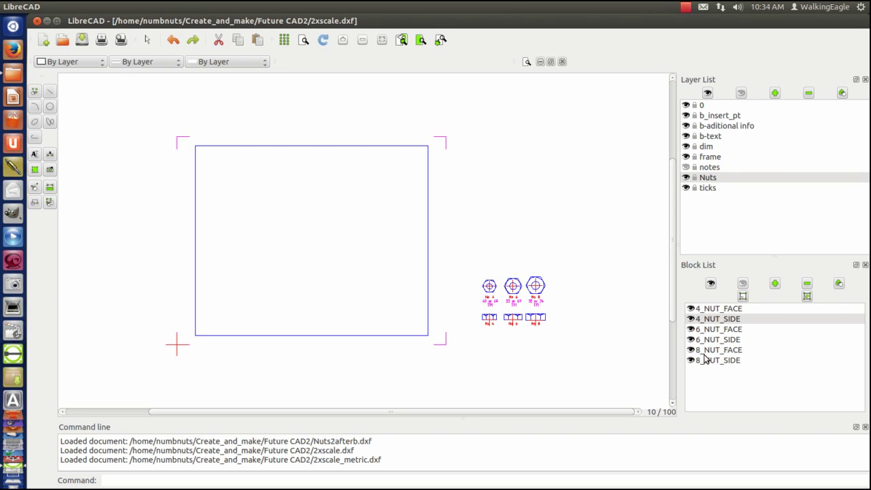
Step: Insert two 4_NUT_FACE blocks inside the border, then make dim the current layer
left_click(712, 310)
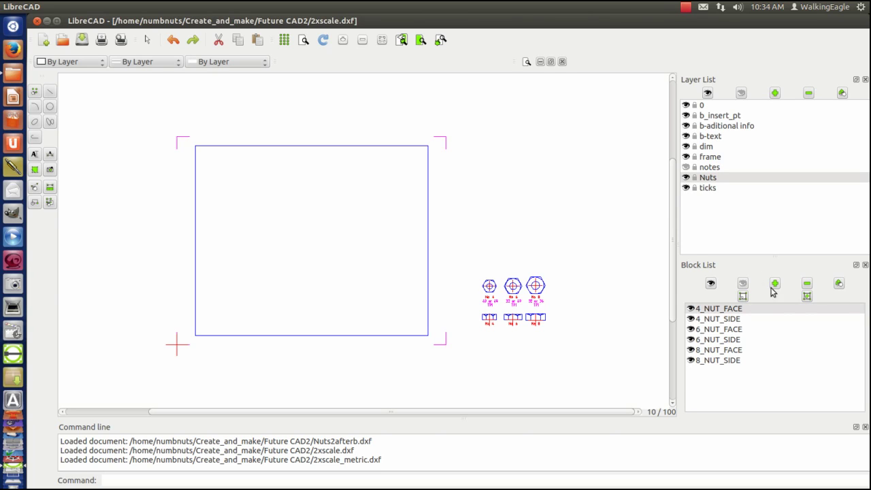
left_click(807, 298)
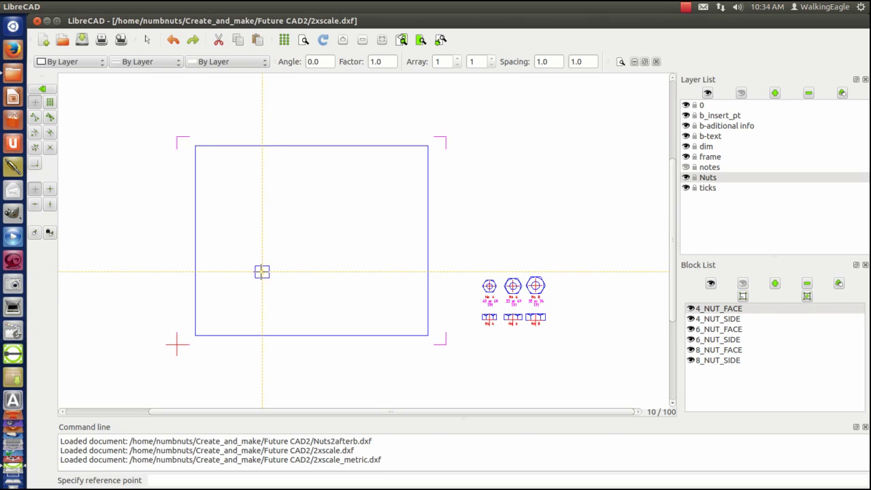
left_click(236, 276)
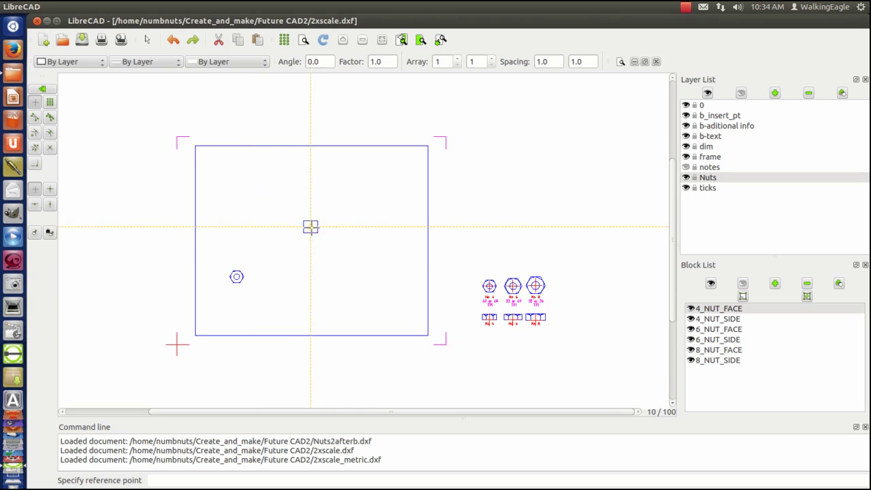
left_click(247, 229)
key("Escape")
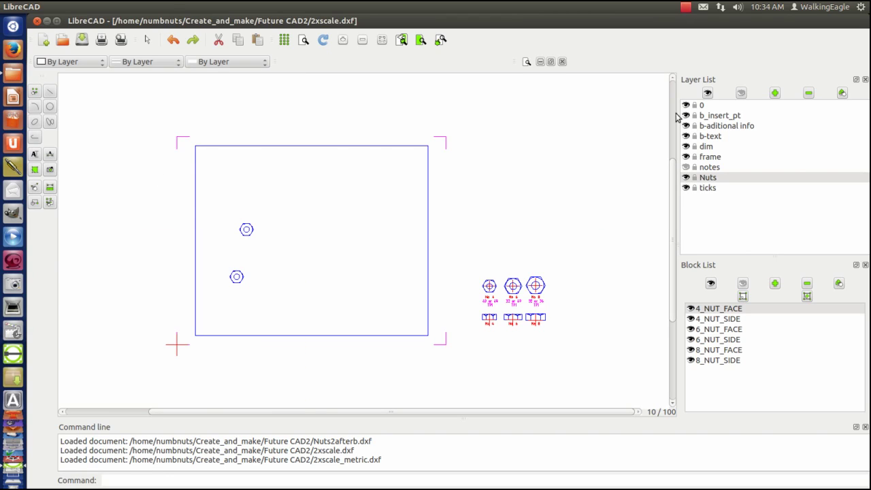
left_click(707, 147)
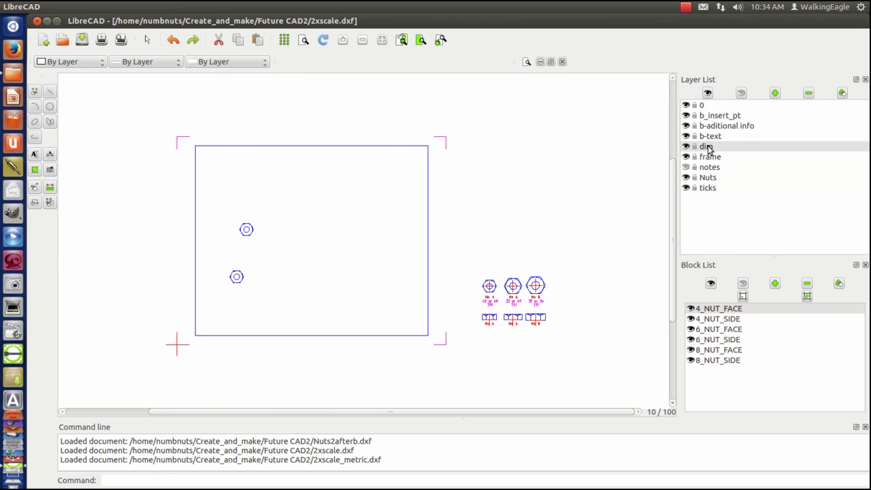
Step: Dimension the lower nut's upper-right side with an aligned 0'-1/4" dimension, zoomed in
left_click(50, 155)
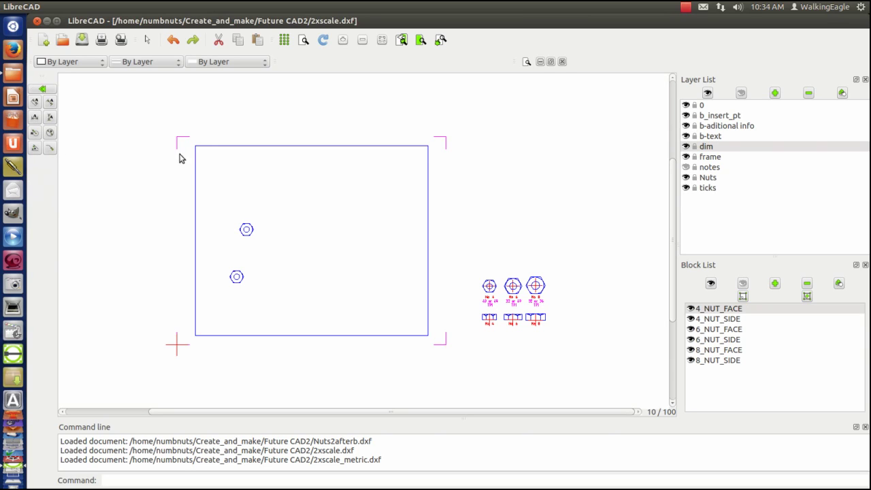
left_click(35, 102)
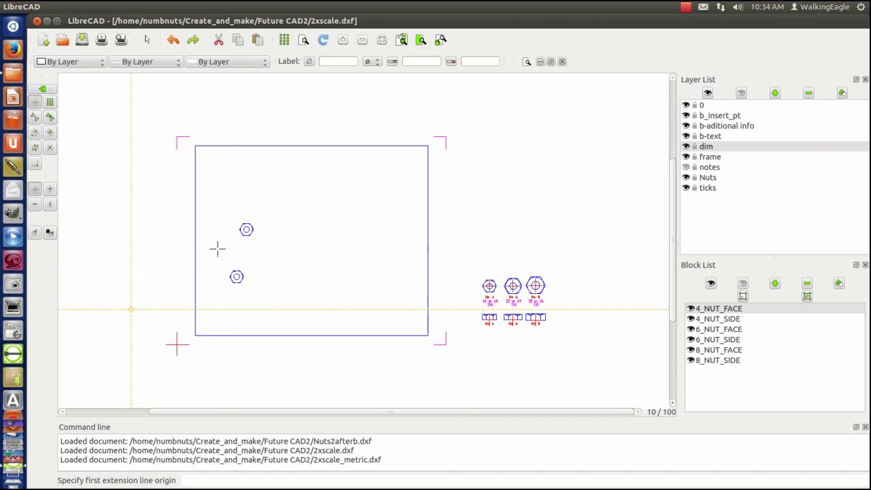
left_click(421, 40)
left_click(212, 253)
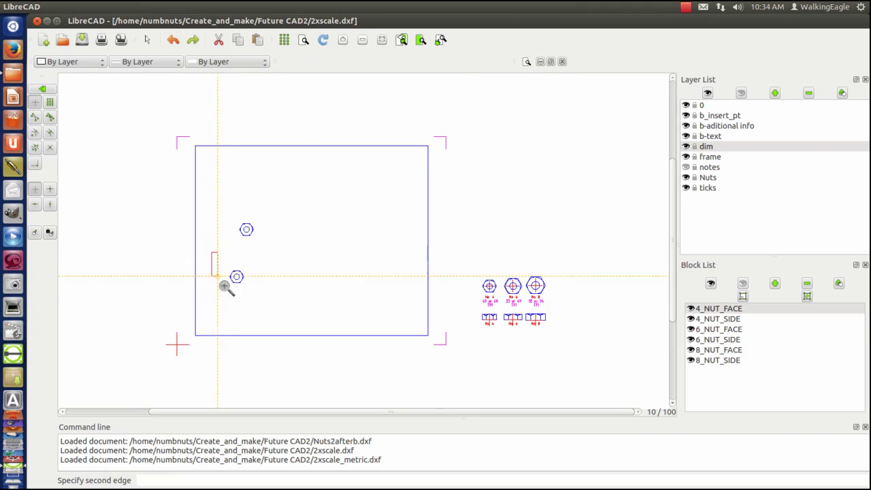
left_click(279, 310)
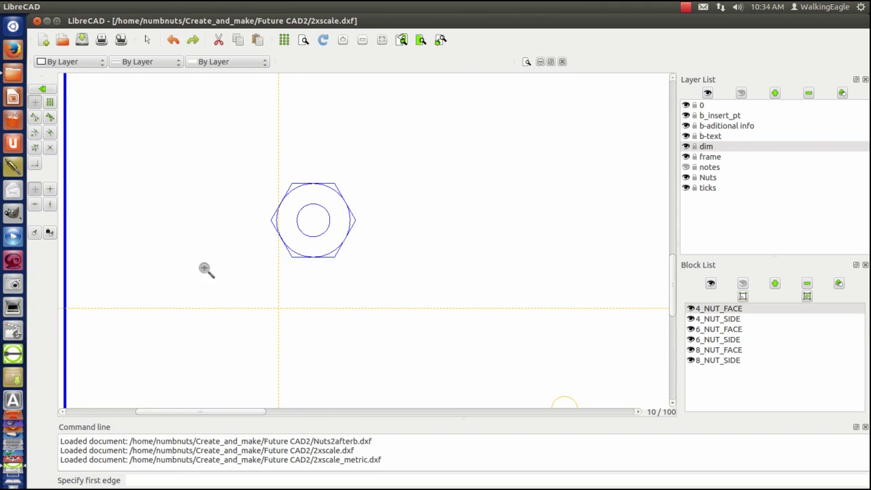
right_click(177, 149)
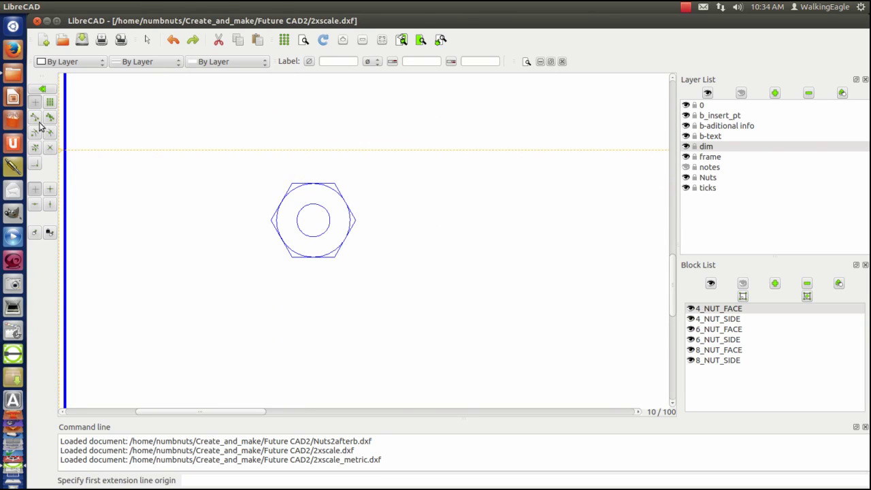
left_click(289, 181)
left_click(354, 218)
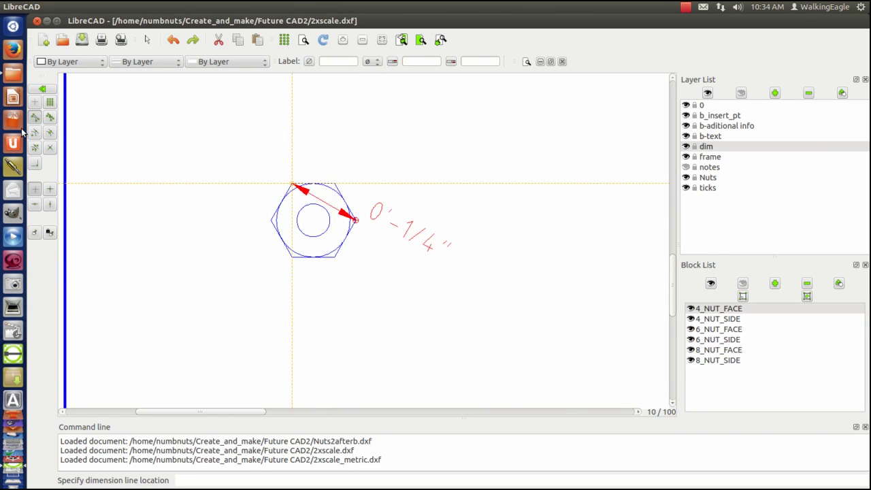
left_click(335, 151)
right_click(444, 236)
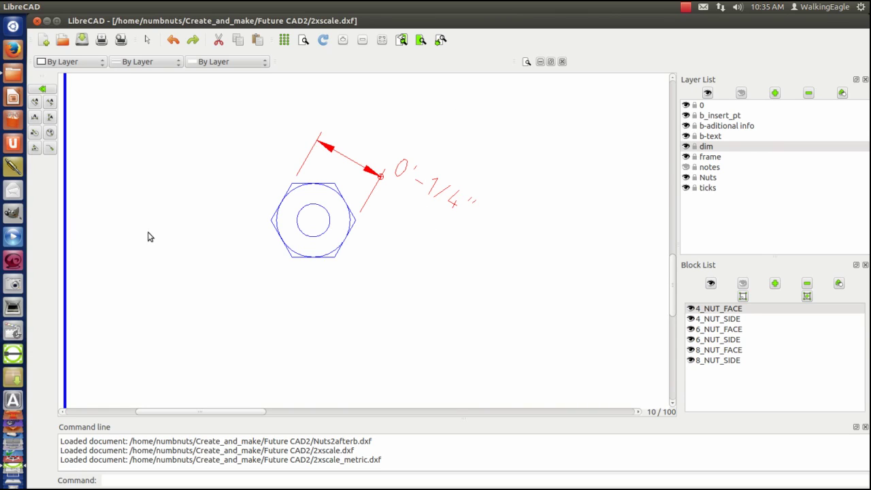
Step: Bring up 2xscale_metric.dxf full size, hide its notes layer, and start pasting the nuts
left_click(551, 63)
left_click(251, 75)
left_click(251, 75)
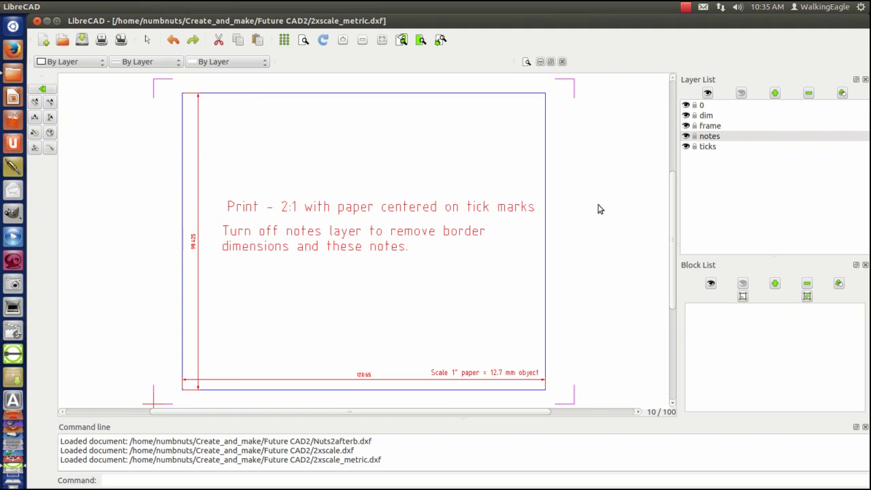
left_click(686, 137)
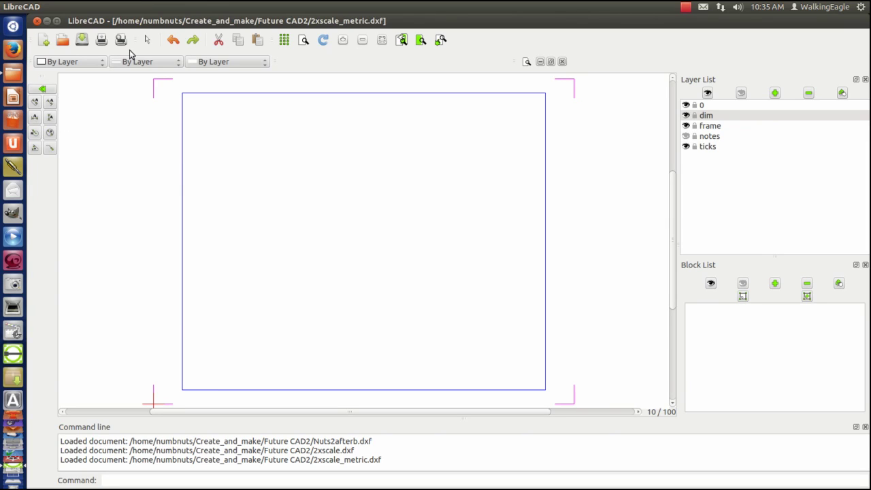
left_click(258, 44)
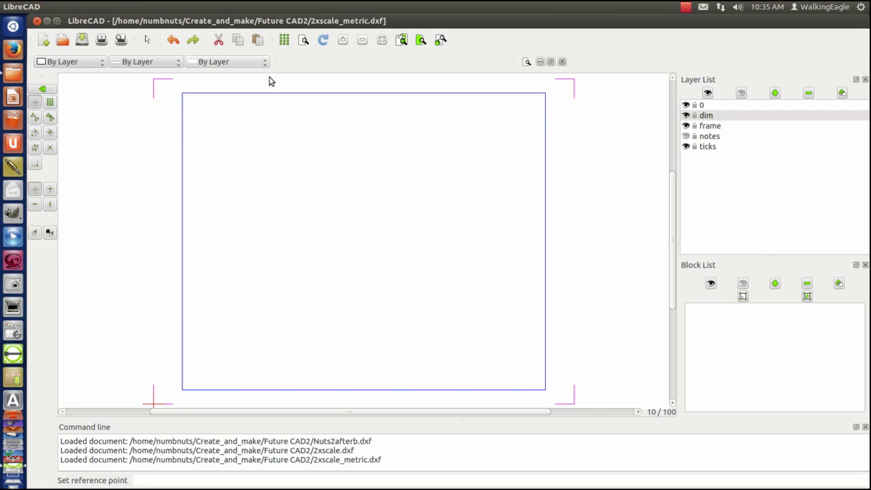
Step: Drop the pasted nuts beside the metric border and insert one 4_NUT_FACE block inside it
left_click(583, 352)
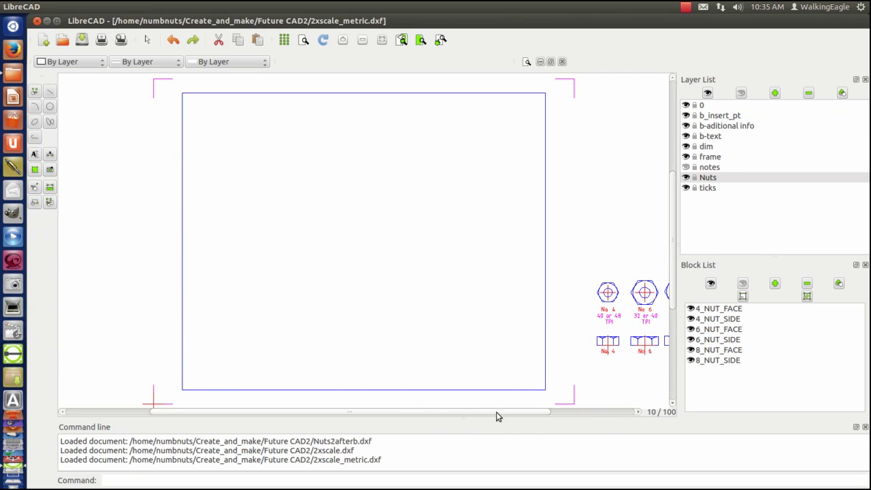
left_click_drag(496, 412, 568, 412)
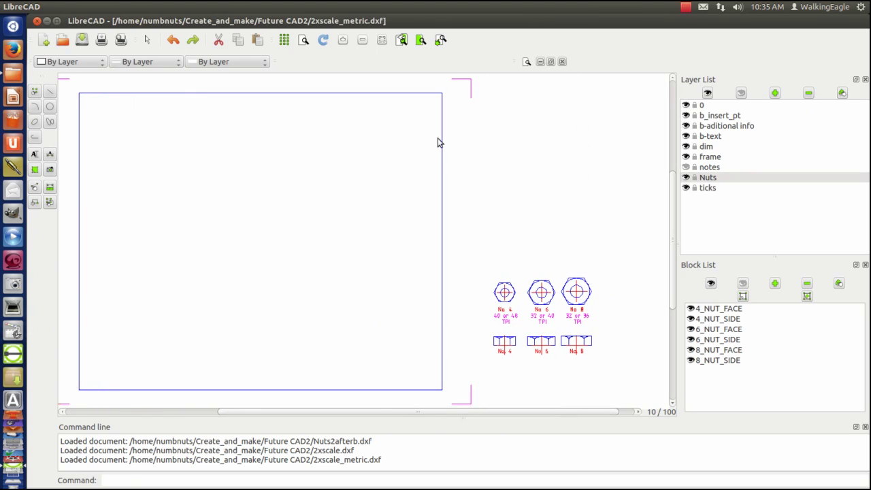
left_click(713, 310)
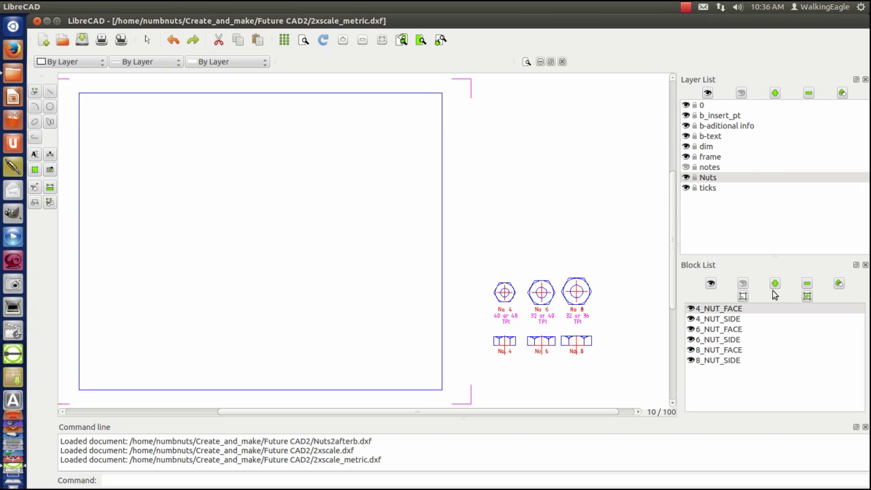
left_click(807, 297)
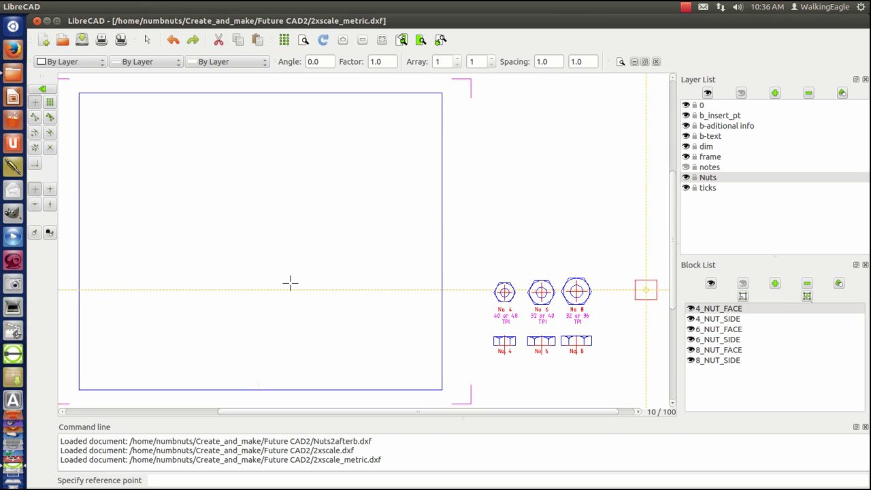
left_click(144, 284)
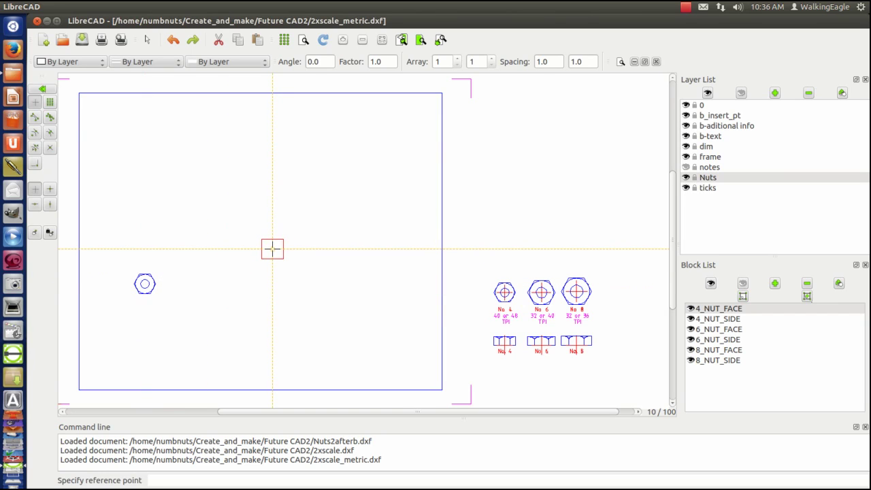
right_click(359, 231)
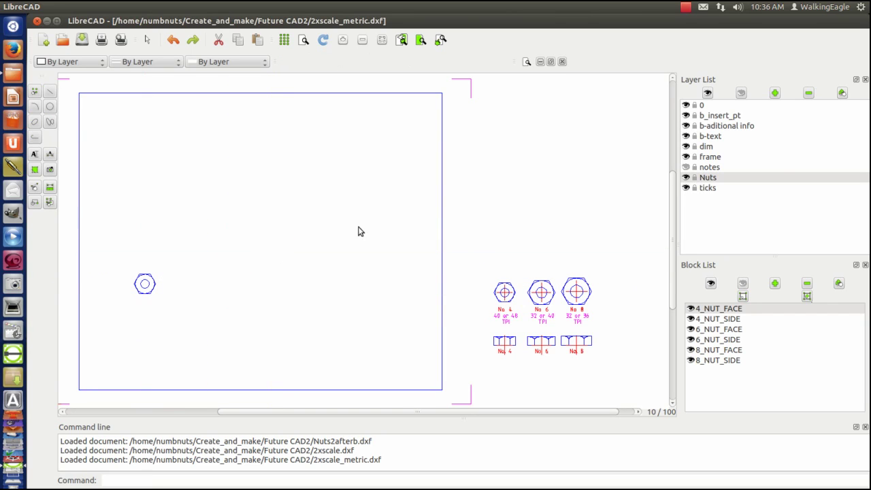
Step: On the dim layer, add a 6.35 aligned dimension along the nut's upper-right side
left_click(707, 147)
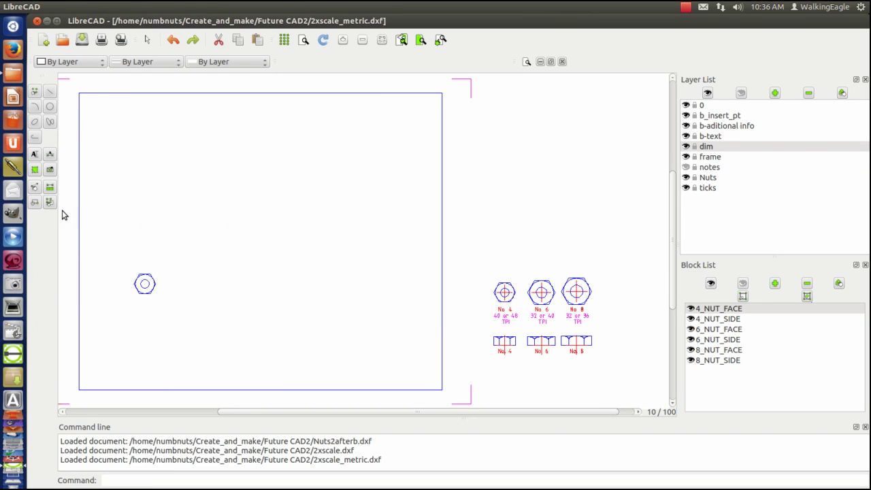
left_click(49, 155)
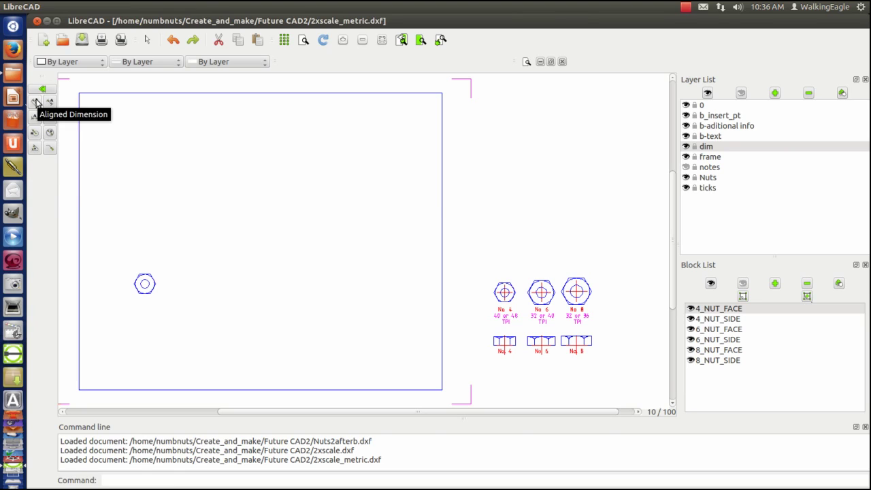
left_click(36, 102)
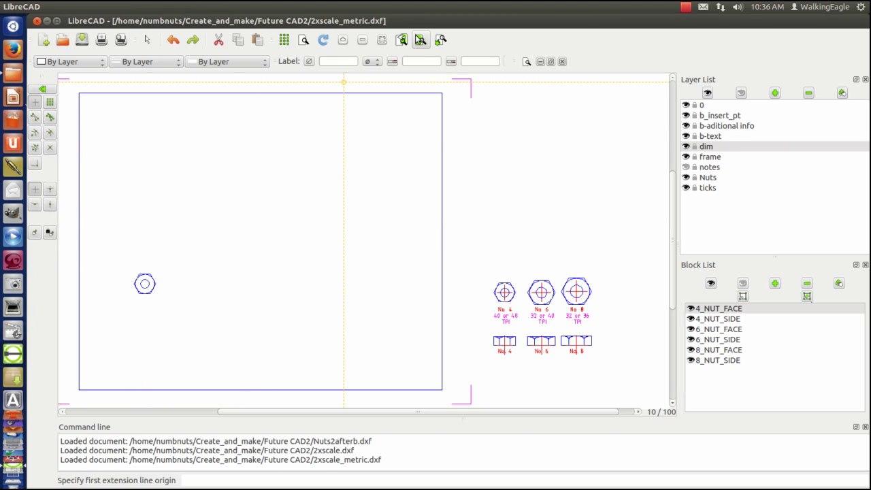
left_click(402, 38)
left_click(102, 230)
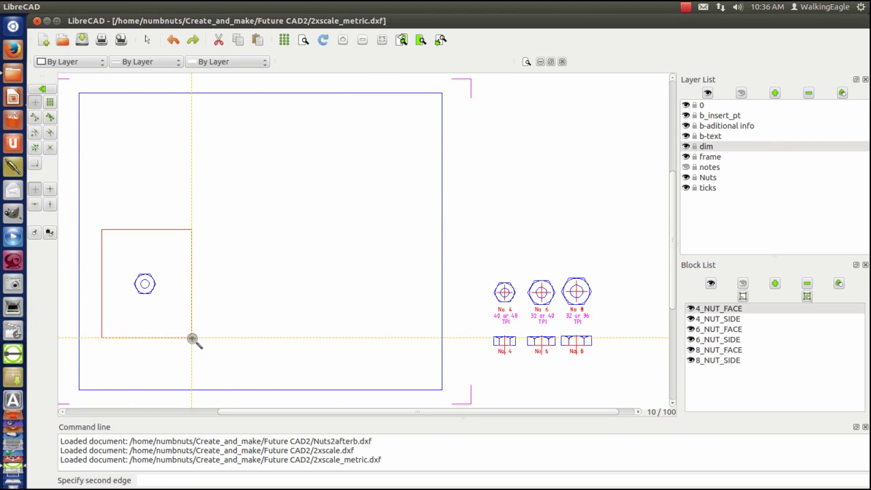
left_click(230, 346)
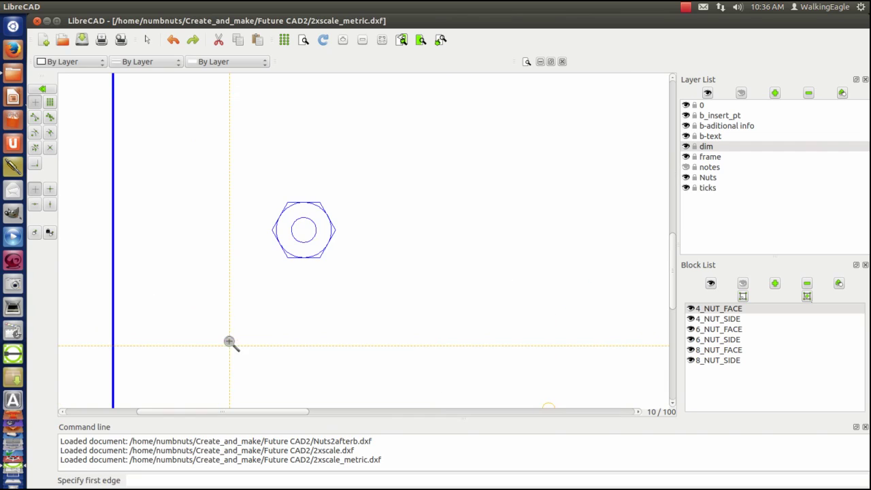
right_click(230, 113)
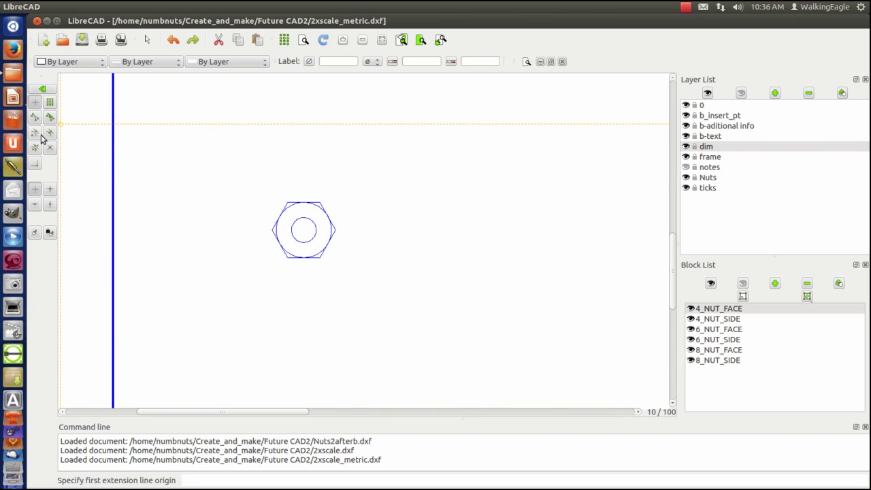
left_click(285, 201)
left_click(334, 230)
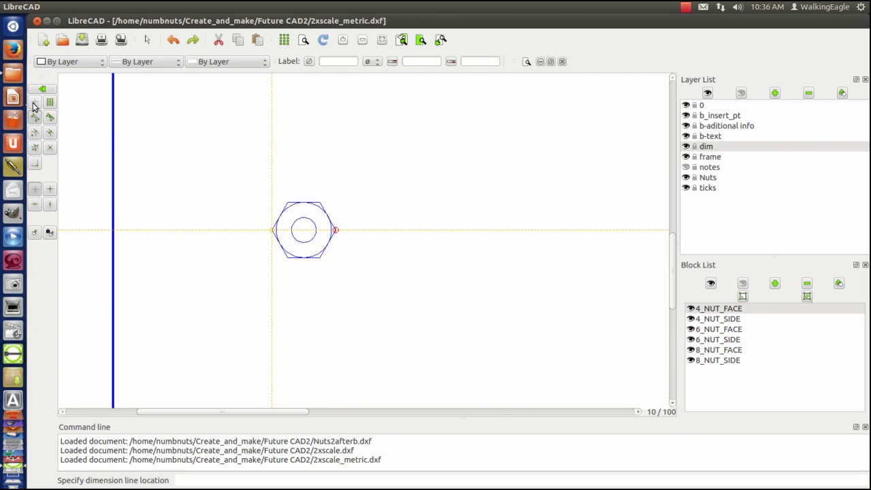
left_click(339, 186)
right_click(441, 212)
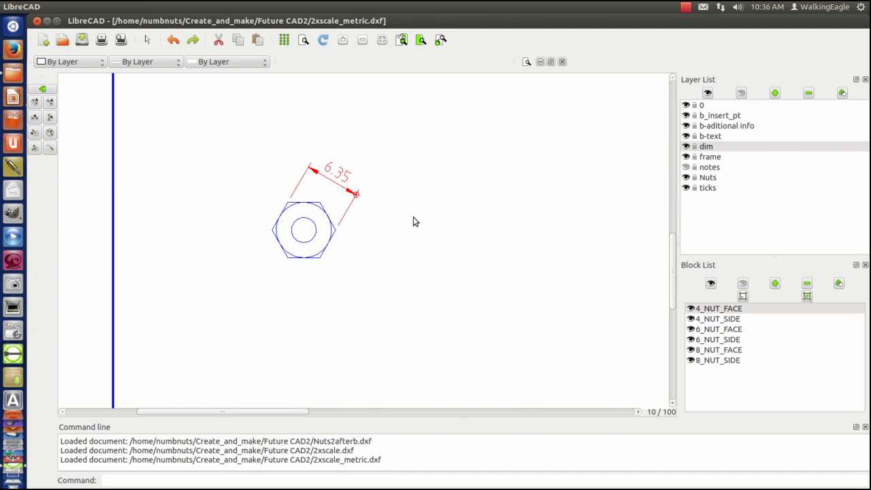
Step: Zoom out and pan so the border frame and all six nut blocks are visible
scroll(413, 221, "down", 3)
scroll(476, 220, "down", 2)
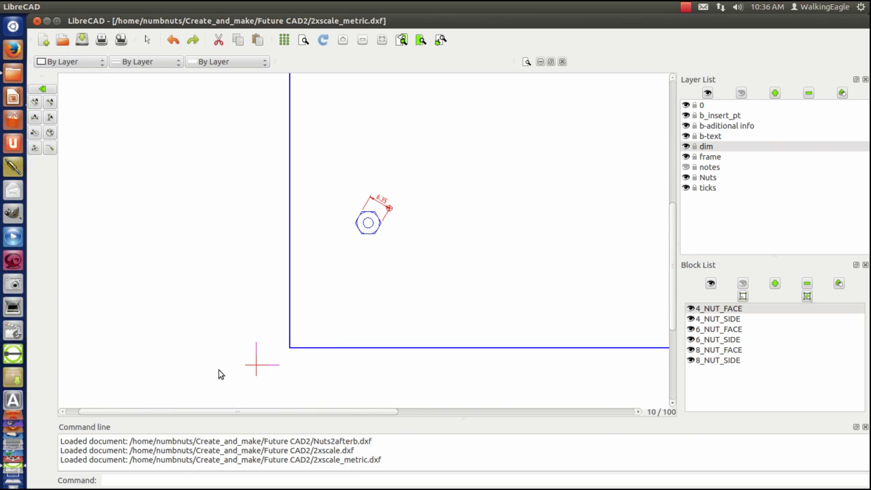
mouse_move(182, 413)
left_mouse_down()
mouse_move(354, 417)
mouse_move(243, 413)
mouse_move(268, 418)
left_mouse_up()
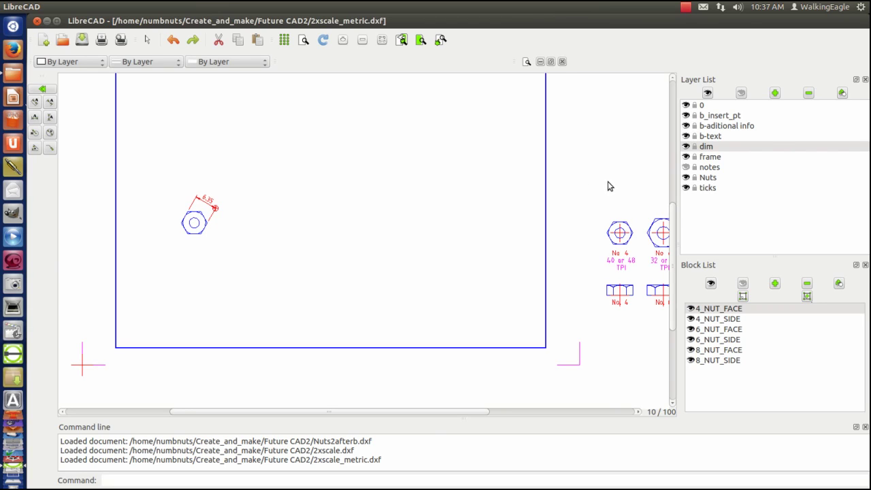
scroll(341, 157, "down", 2)
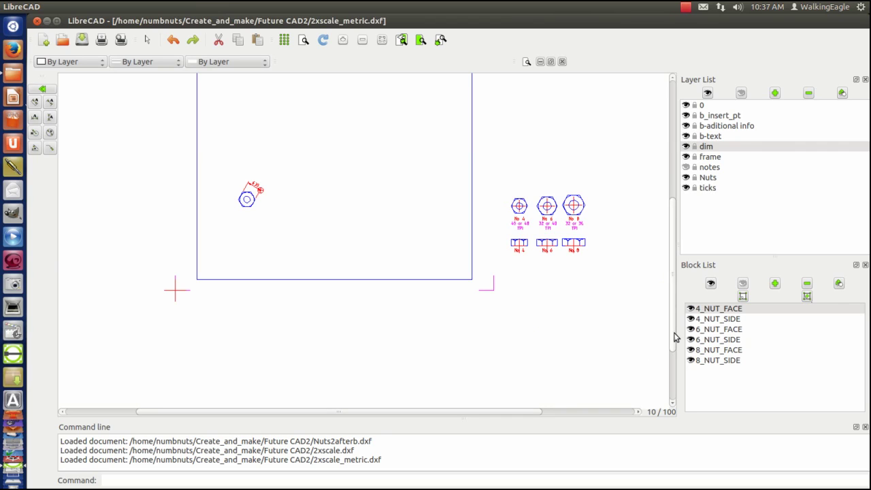
left_click_drag(673, 334, 674, 304)
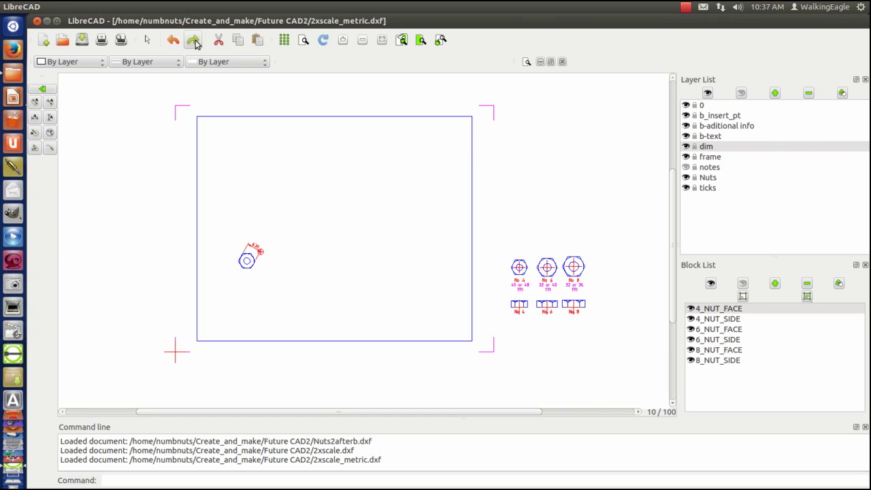
Step: Open the print preview and set the print scale to 2:1
left_click(121, 41)
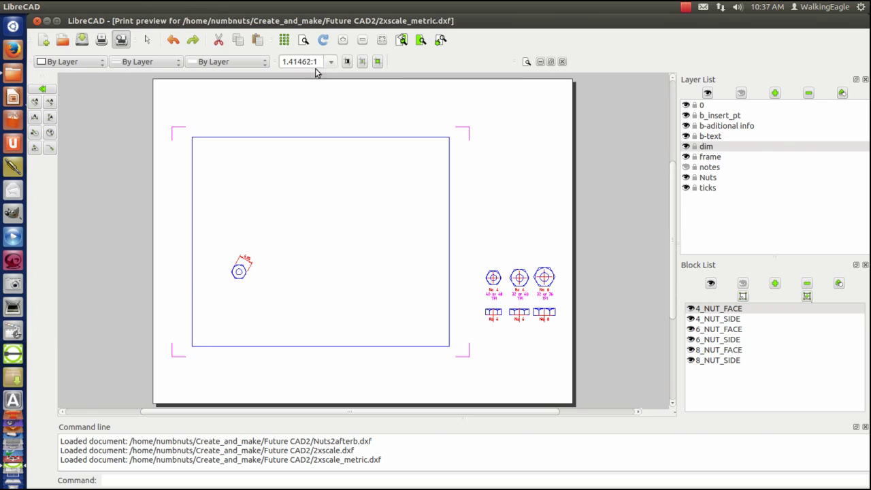
left_click_drag(319, 60, 256, 63)
type("2:1")
key("Return")
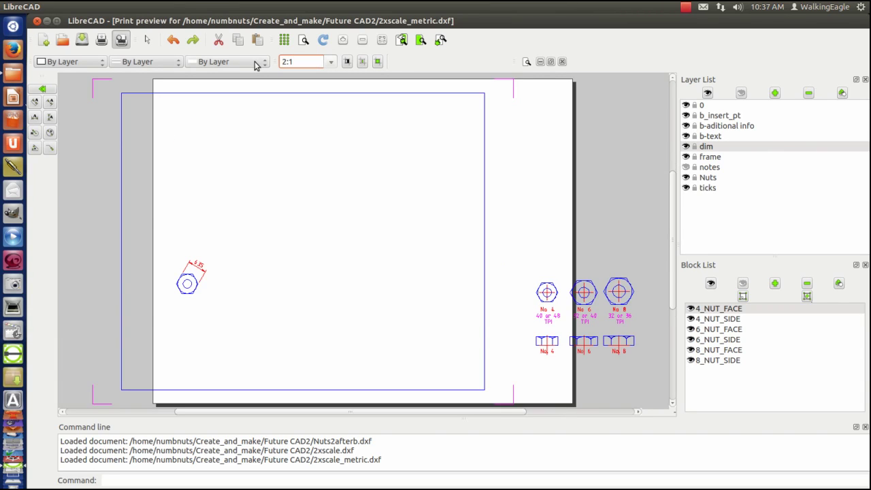
key("BackSpace")
key("BackSpace")
key("BackSpace")
type("1:1")
key("Return")
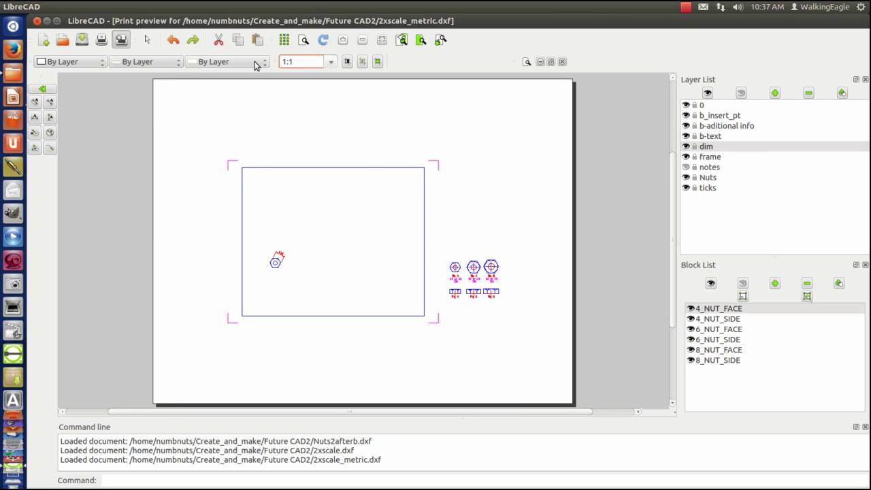
key("BackSpace")
key("BackSpace")
type("2:1")
key("BackSpace")
key("BackSpace")
key("BackSpace")
type("1:1")
key("BackSpace")
key("BackSpace")
type("2:1")
key("BackSpace")
key("BackSpace")
key("BackSpace")
type("1:12")
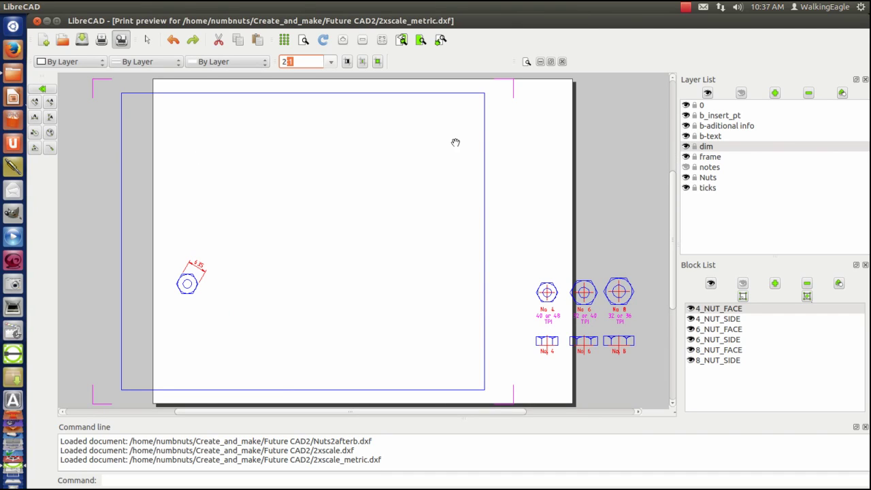
Step: Check the preview in black and white, center the drawing on the page, and close it
mouse_move(374, 320)
left_mouse_down()
mouse_move(313, 309)
mouse_move(314, 319)
left_mouse_up()
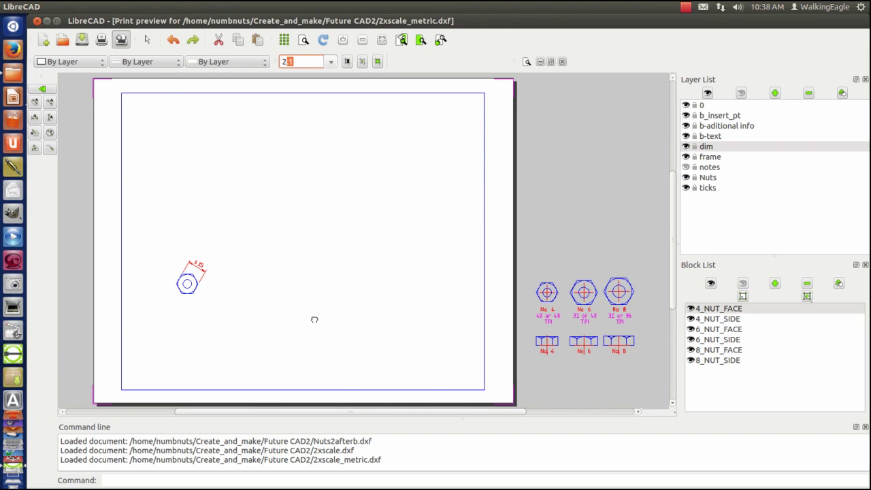
left_click(347, 62)
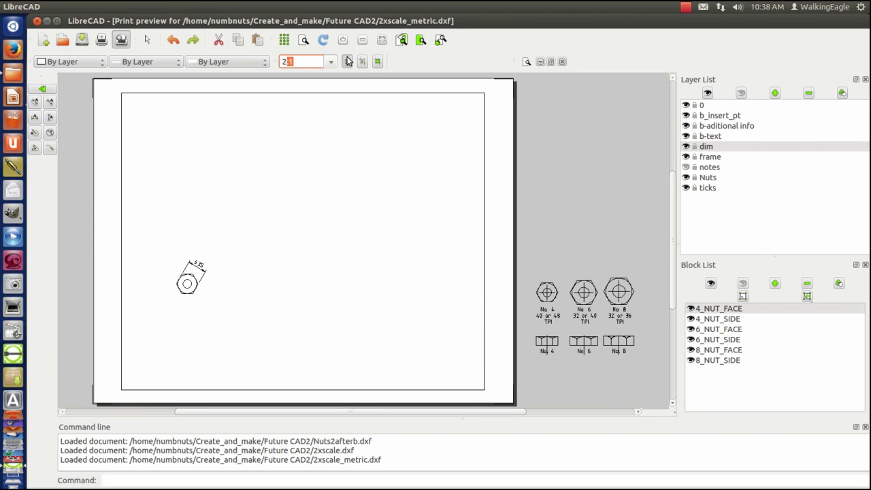
left_click(347, 62)
left_click(362, 61)
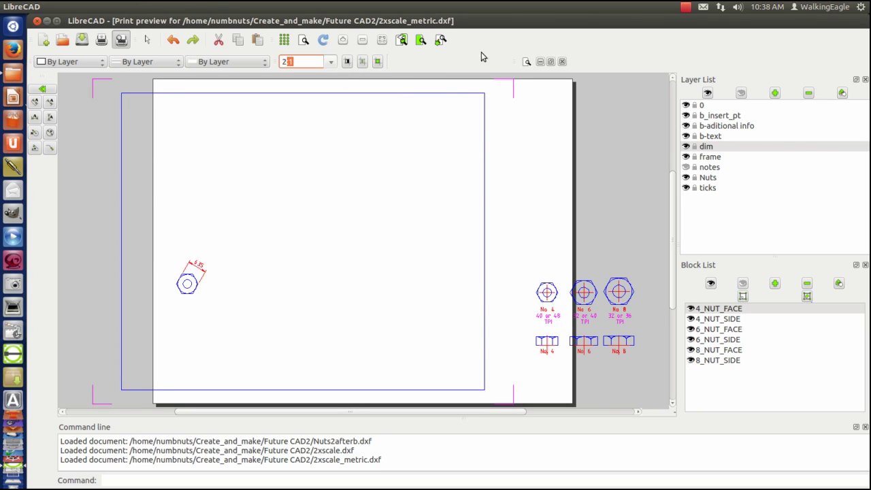
left_click(562, 62)
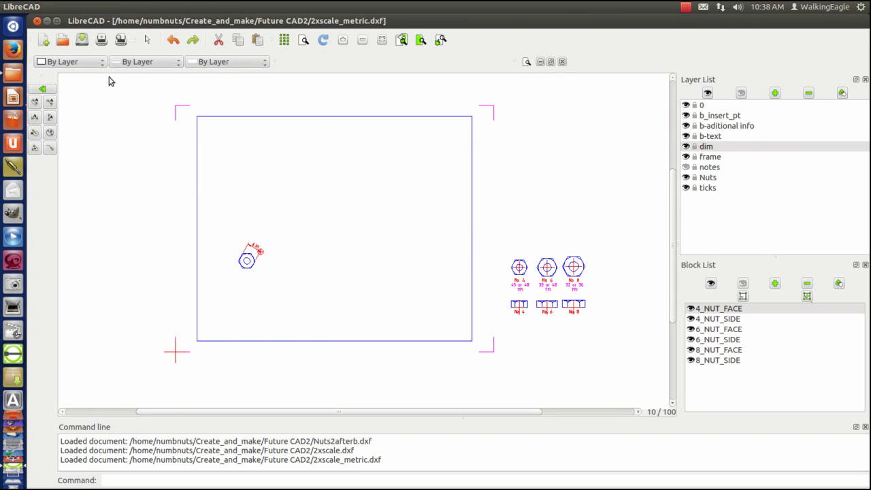
Step: Using Modify > Delete, window-select the six nut blocks beside the border and delete them
left_click(43, 90)
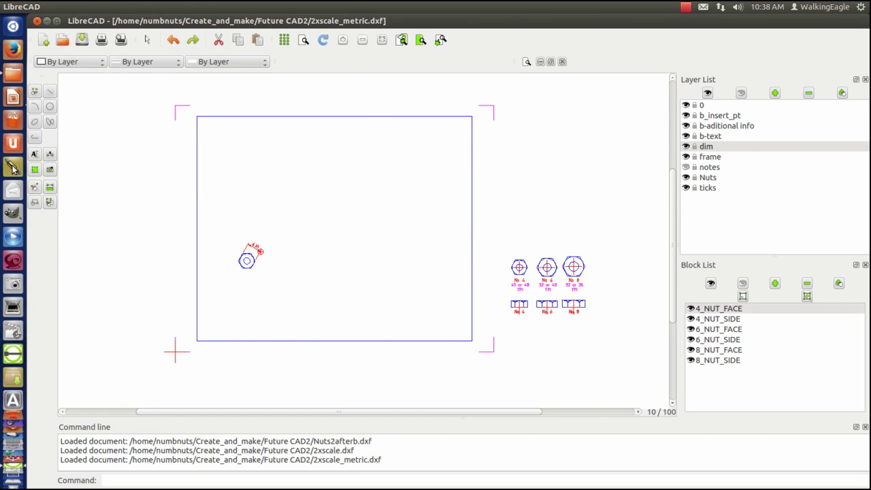
left_click(35, 188)
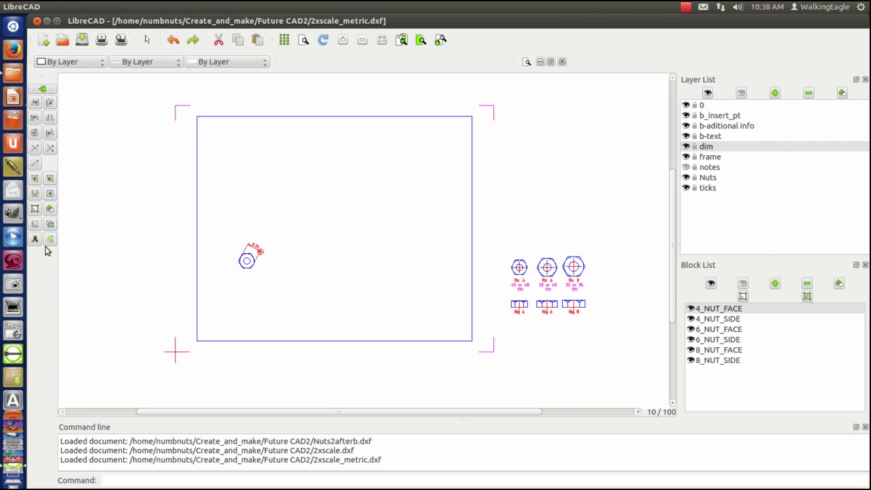
left_click(35, 224)
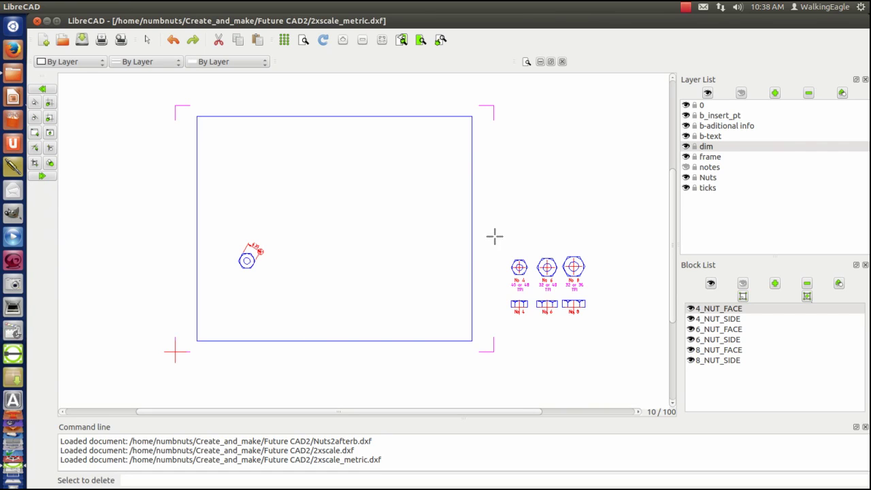
left_click(49, 132)
left_click(497, 236)
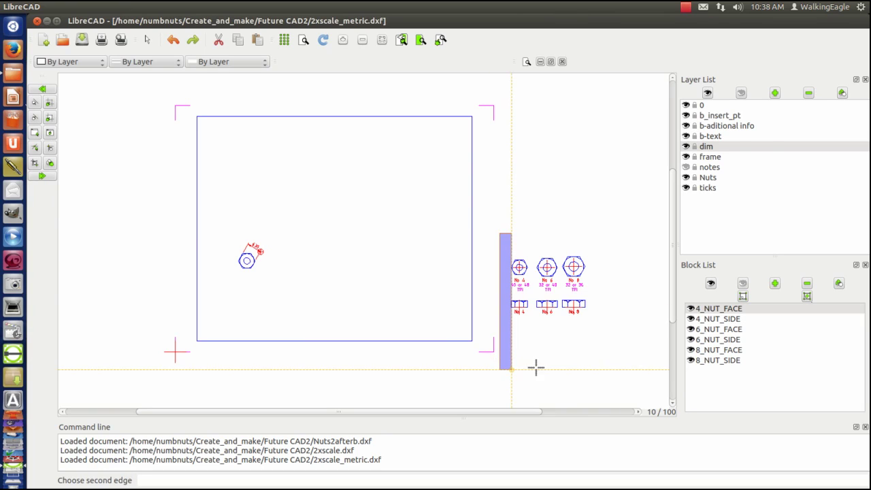
left_click(616, 345)
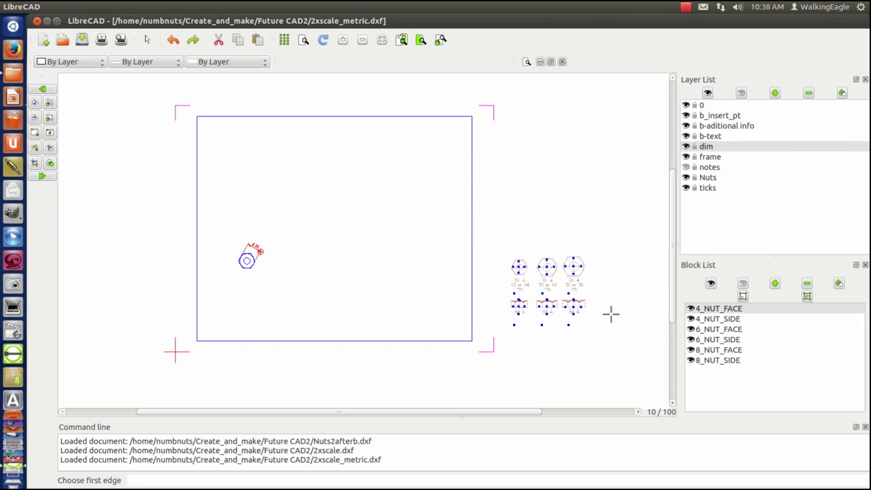
key("Delete")
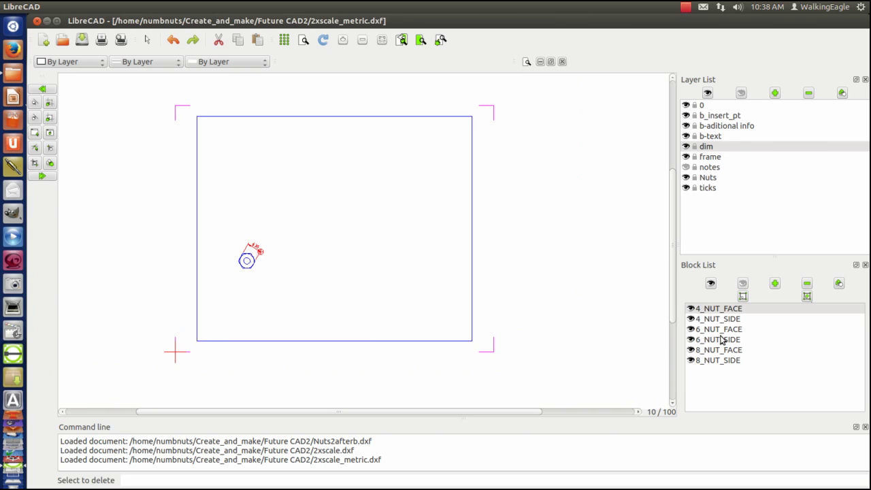
Step: Remove the 8_NUT_FACE block from the Block List, leaving five nut blocks defined
right_click(469, 297)
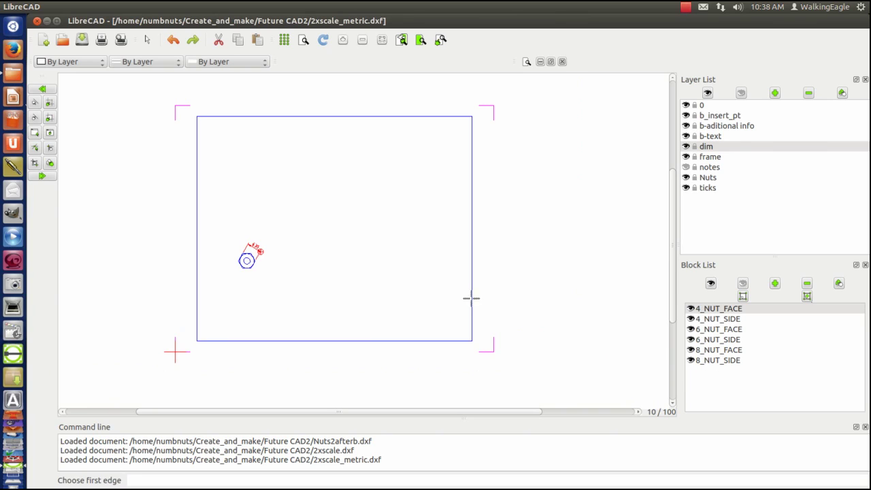
left_click(707, 351)
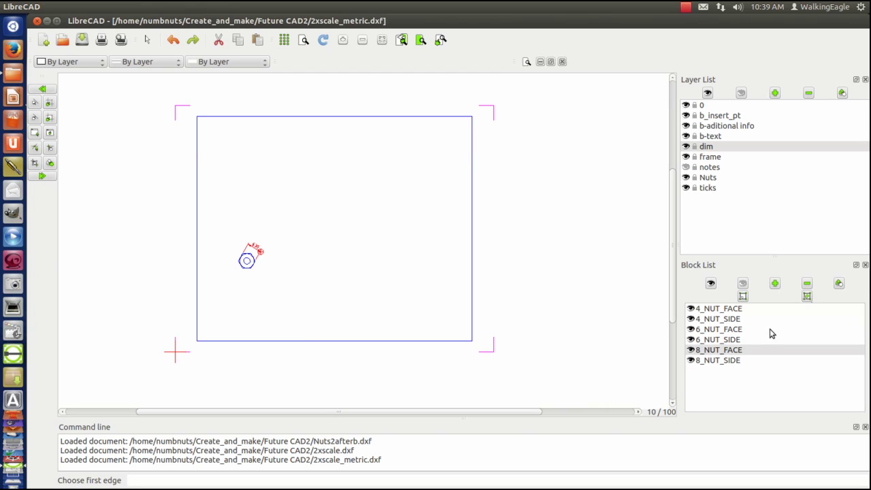
left_click(807, 284)
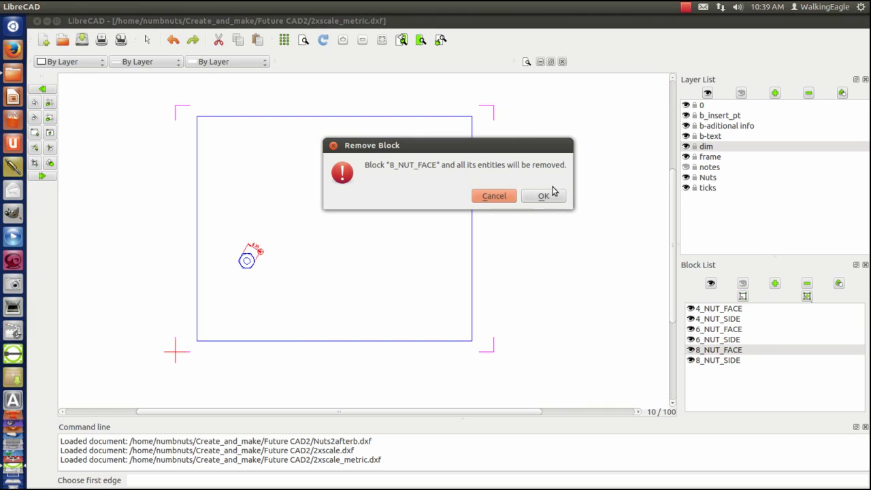
left_click(544, 197)
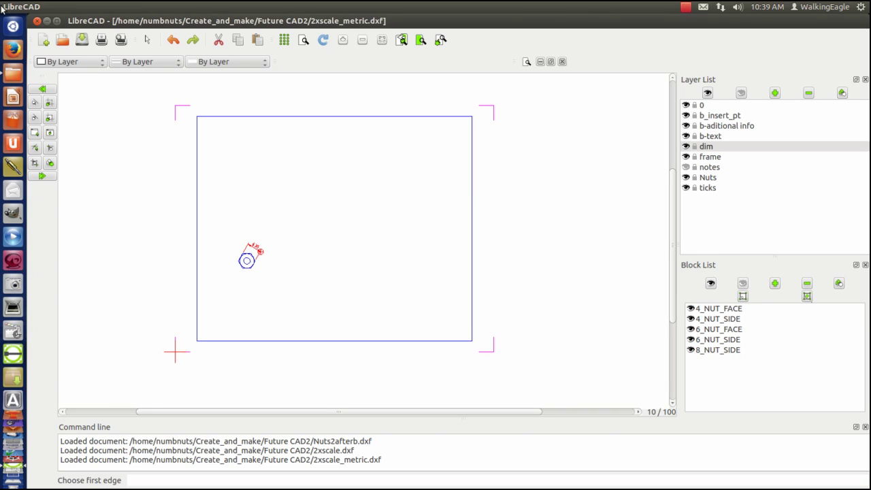
Step: Show the Library Browser via View > Toolbars and display the misc folder's a3, nuts, screw, t-part and tux parts
mouse_move(59, 6)
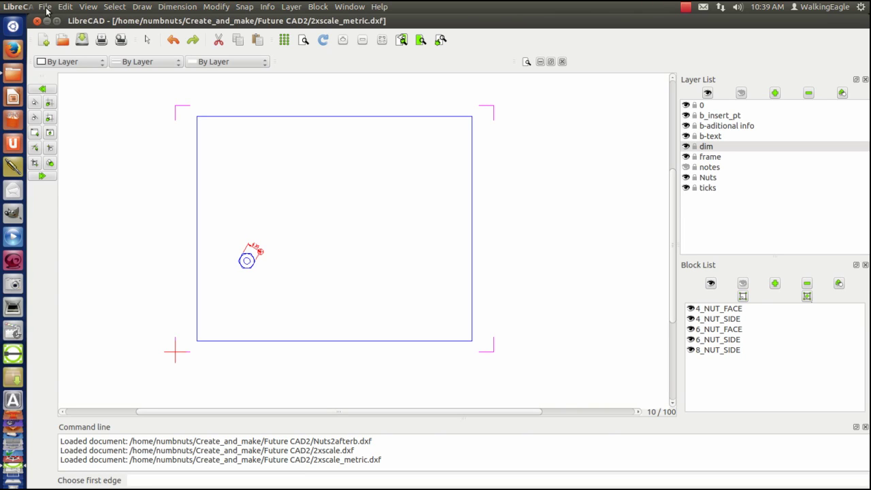
left_click(88, 7)
mouse_move(126, 155)
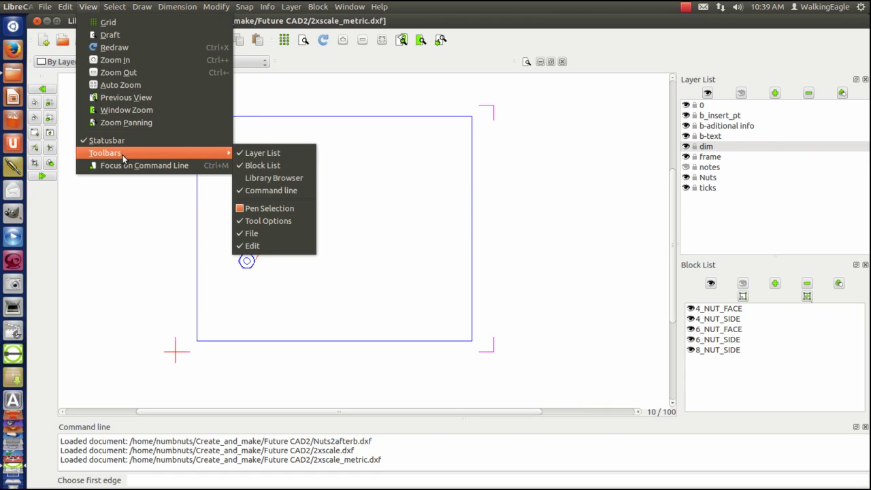
left_click(269, 178)
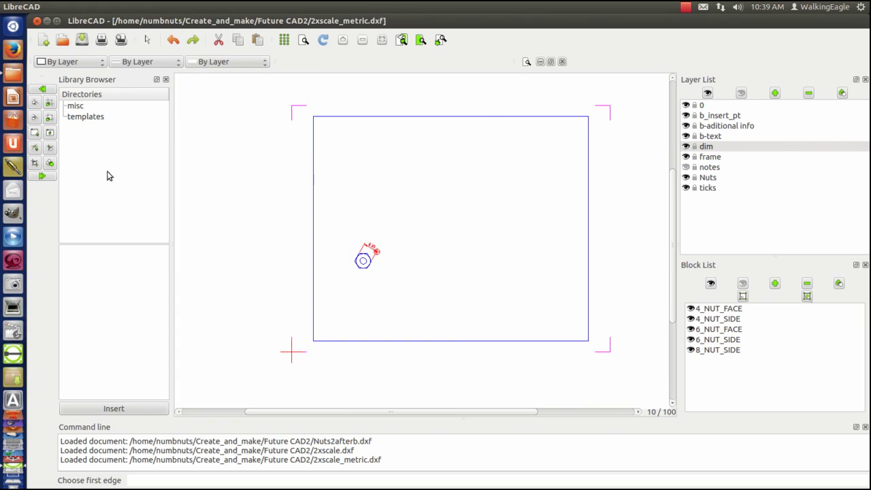
left_click(79, 107)
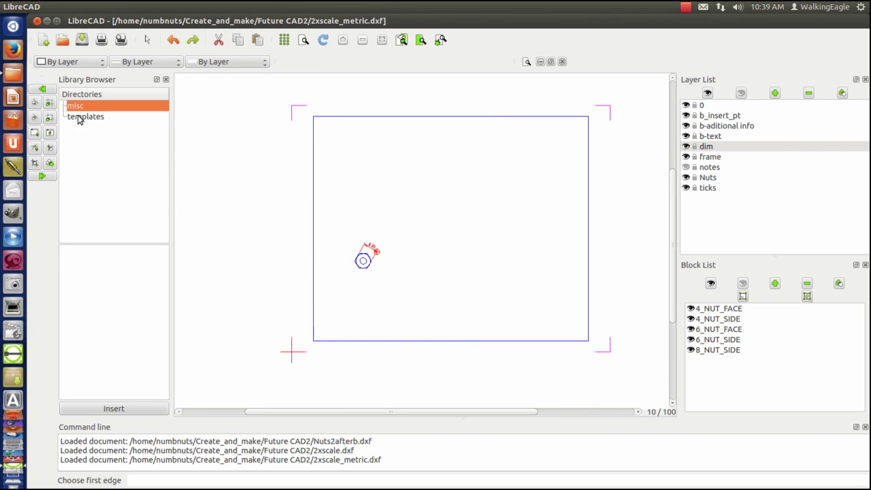
left_click(85, 117)
left_click(83, 106)
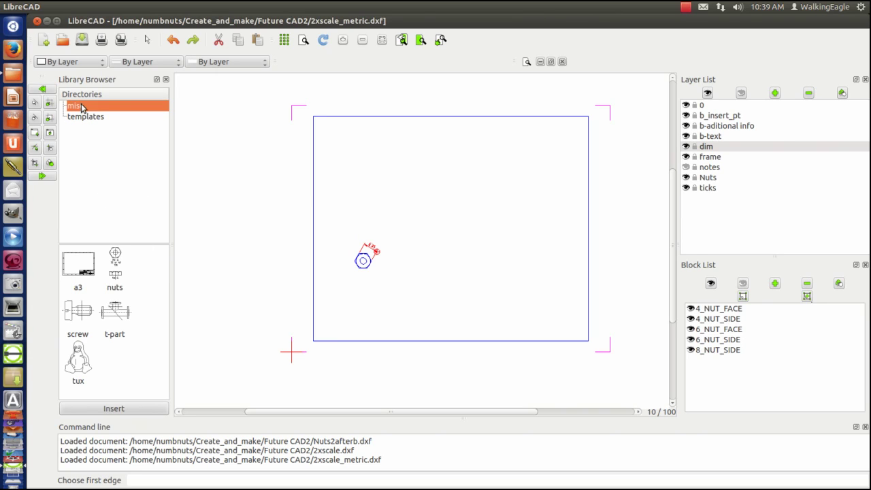